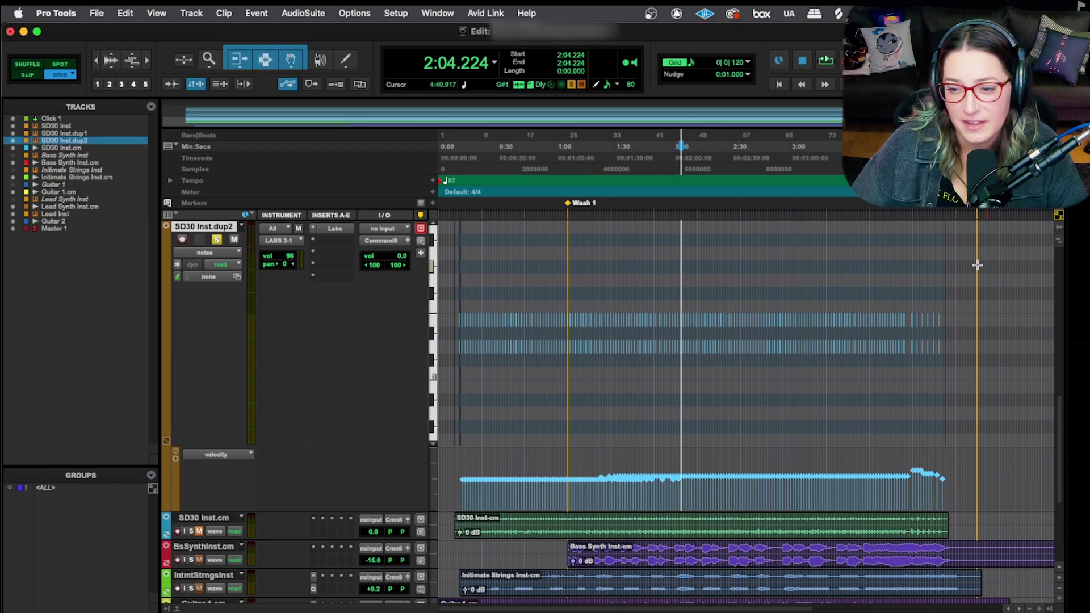
Play the snare part from 2:10 and from 4:01.637, then stop playback.
left_click(911, 276)
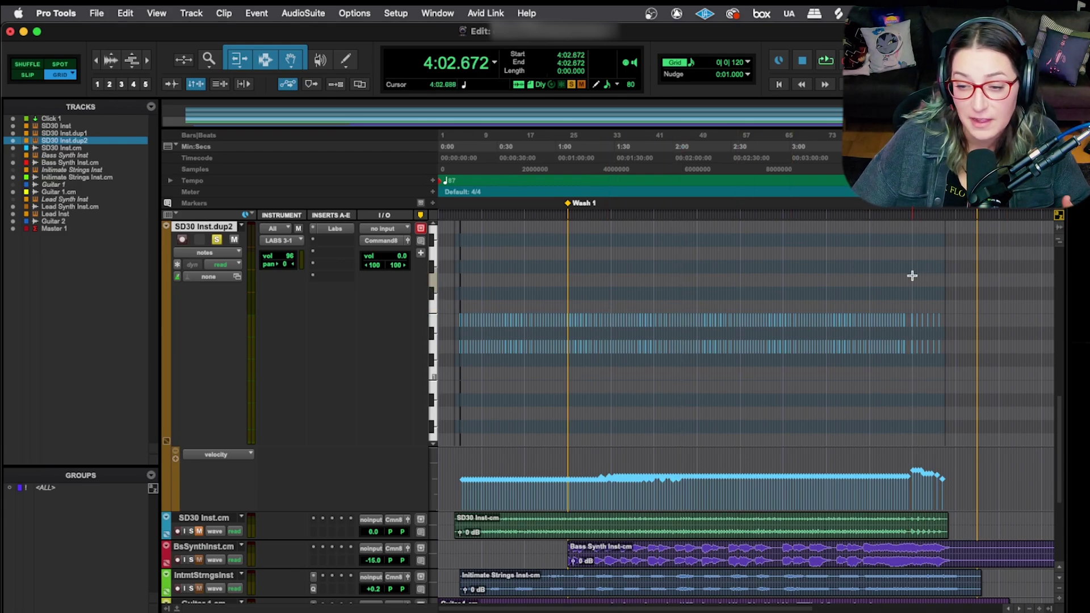
left_click(692, 265)
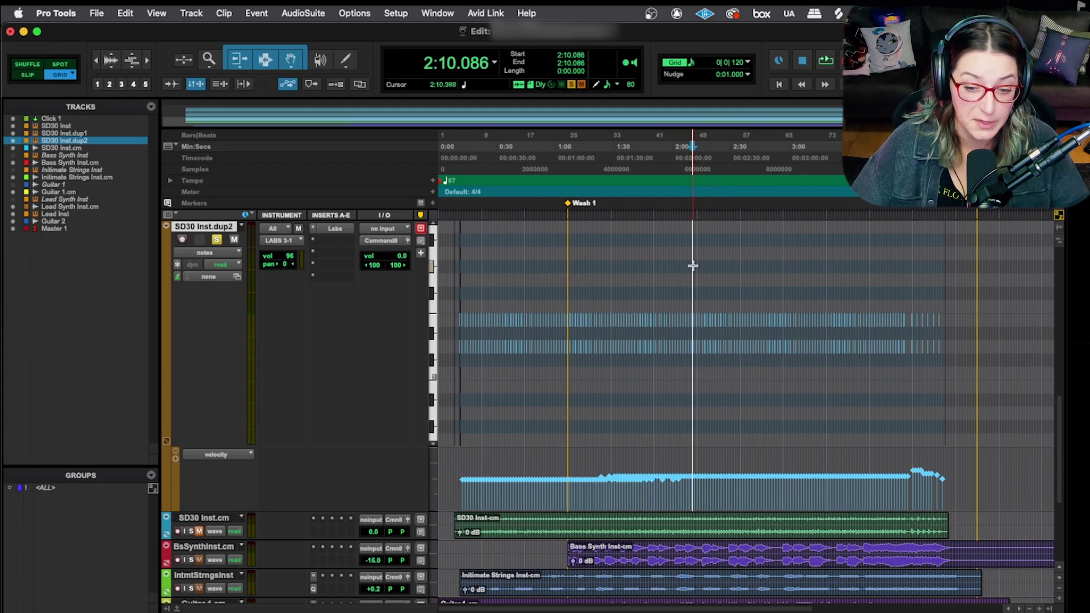
key("space")
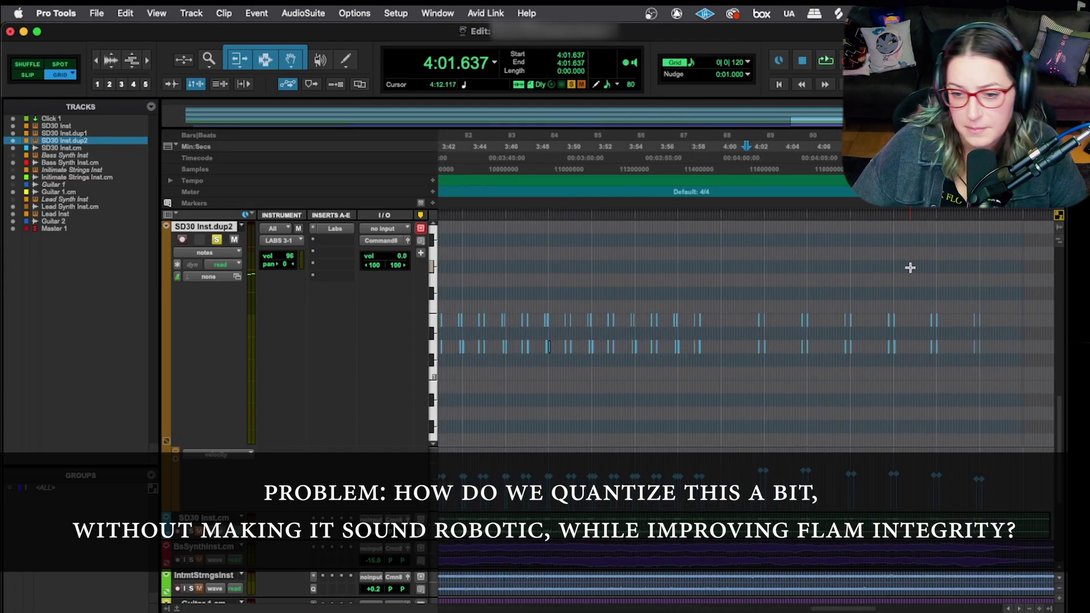
key("space")
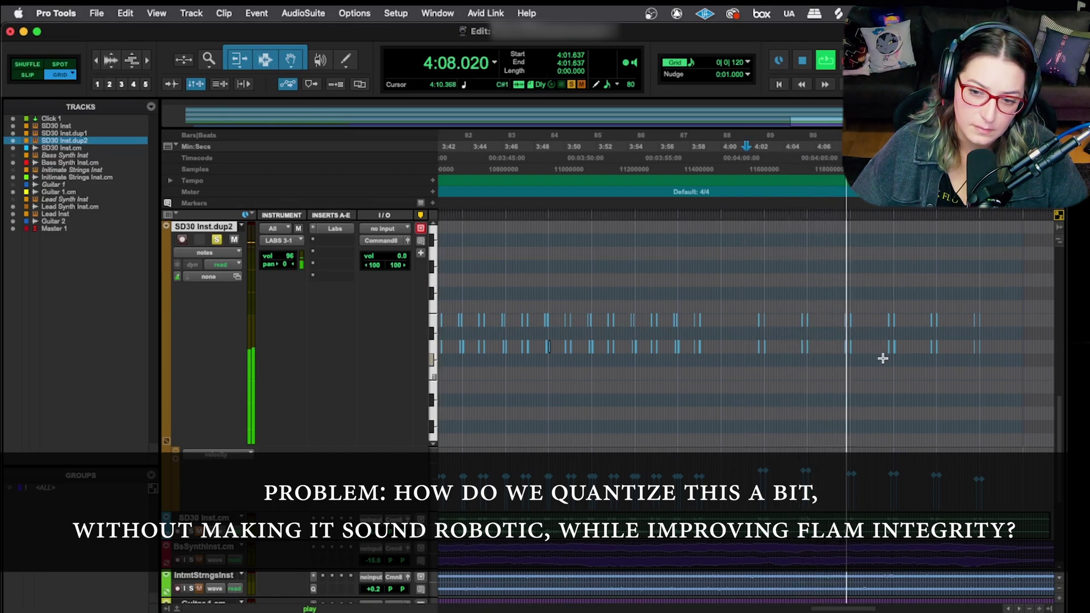
key("space")
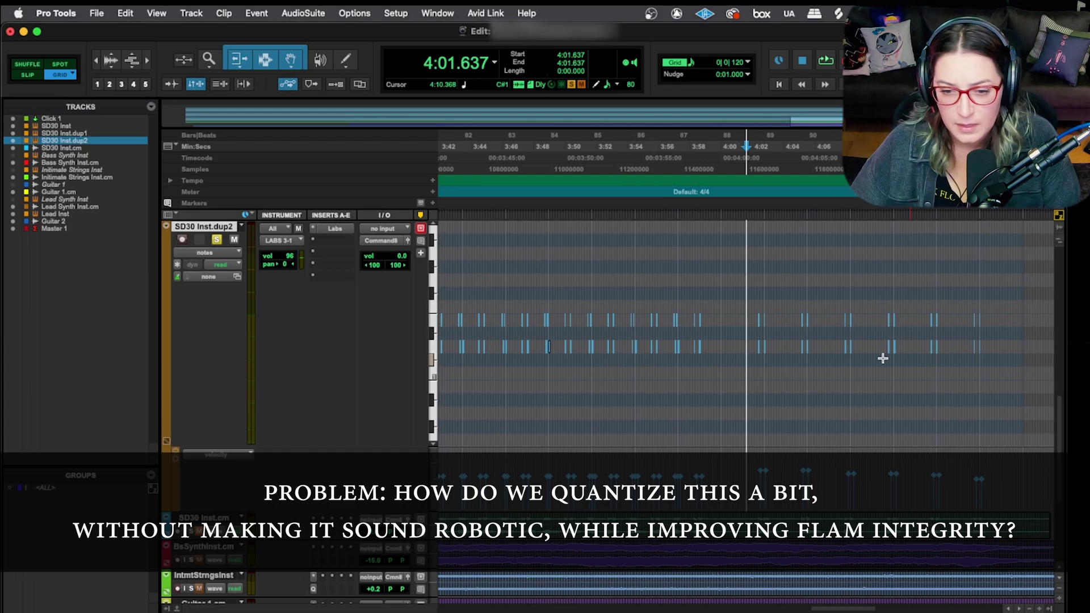
Zoom in on the last snare flam notes around 4:02.
key("super+bracketright")
key("super+bracketleft")
key("super+bracketleft")
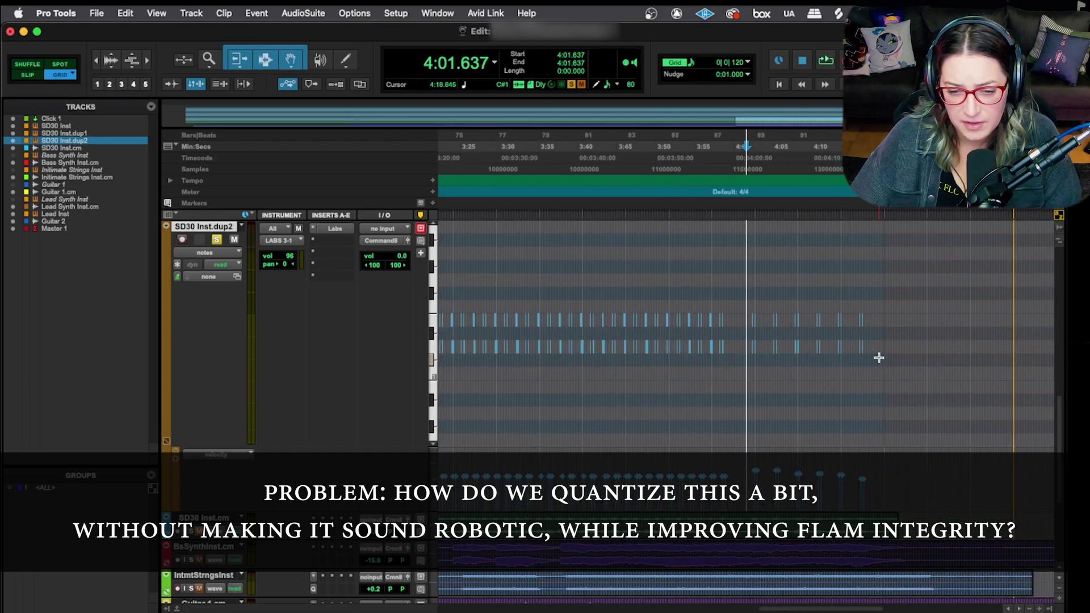
key("super+bracketright")
key("super+bracketright")
key("super+bracketright")
key("super+bracketright")
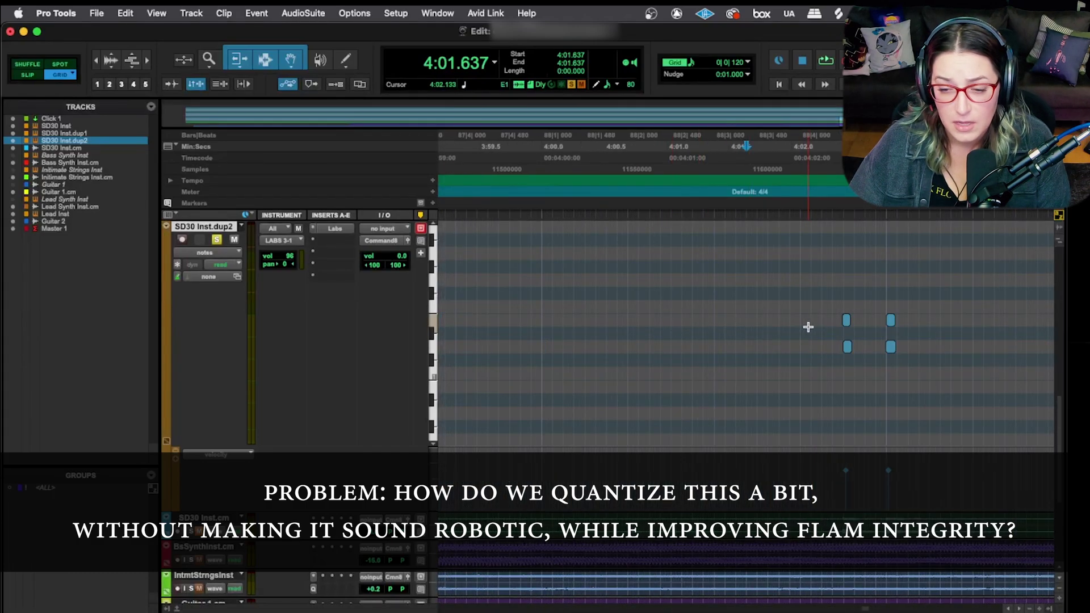
Zoom in on the flam at 4:02.413 until its two starts separate, marking the later note at 4:02.410.
left_click(844, 290)
key("super+bracketright")
key("super+bracketright")
key("super+bracketright")
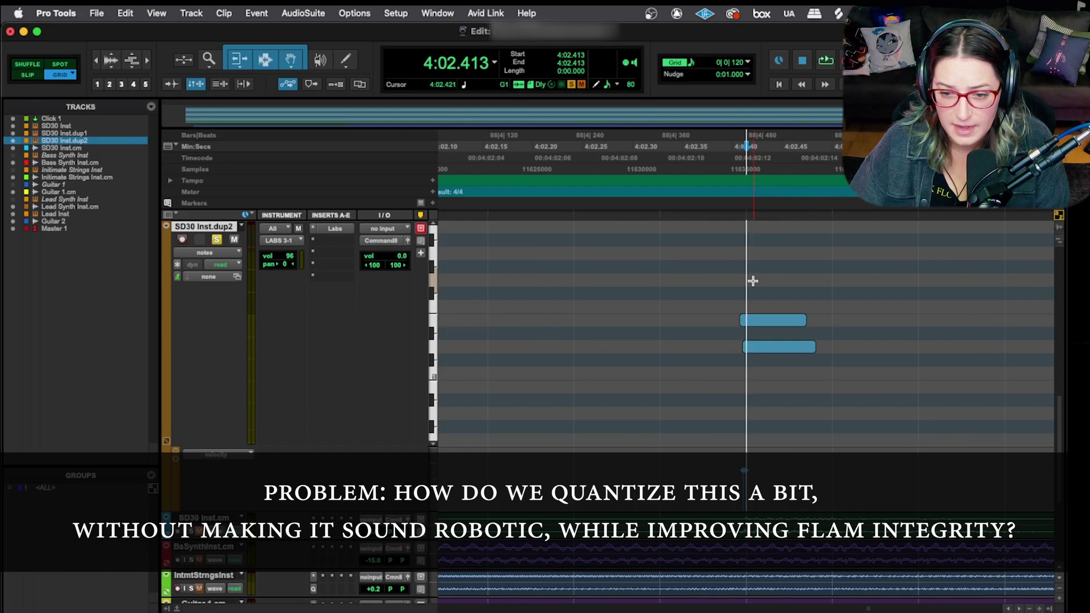
key("super+bracketright")
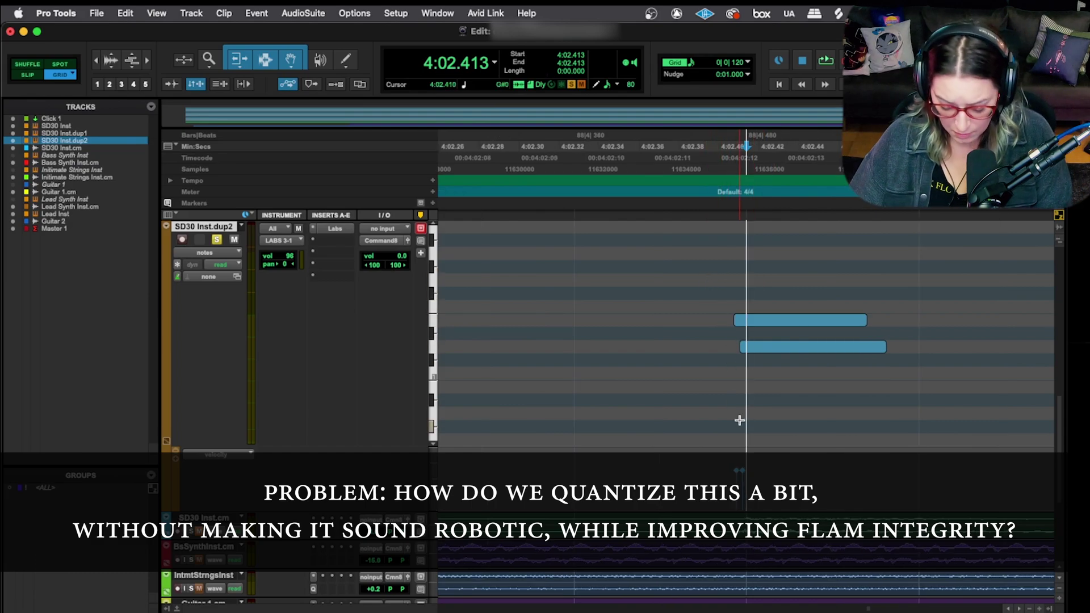
key("super+bracketright")
key("super+bracketright")
key("super+bracketright")
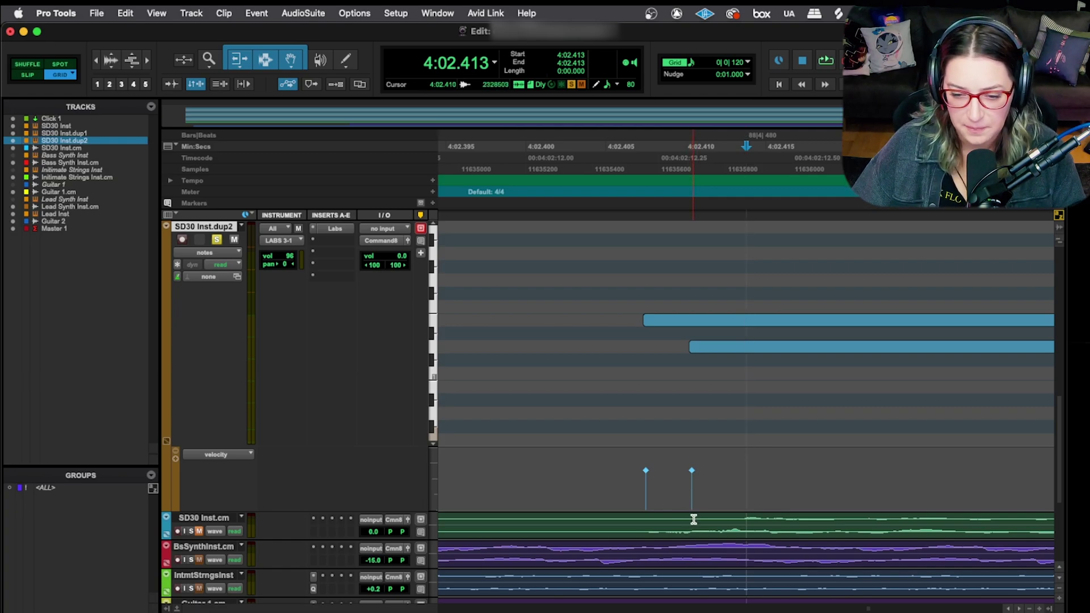
left_click(692, 518)
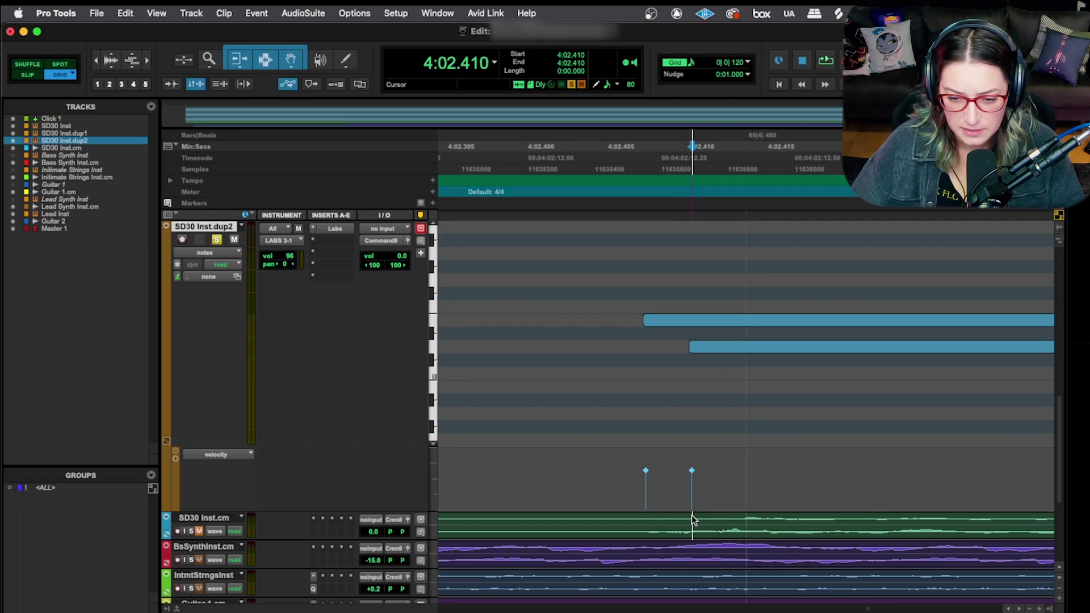
Select from 4:02.407 to 4:02.410 to read a 0:00.002 gap, then zoom back out.
left_click_drag(689, 514, 645, 515)
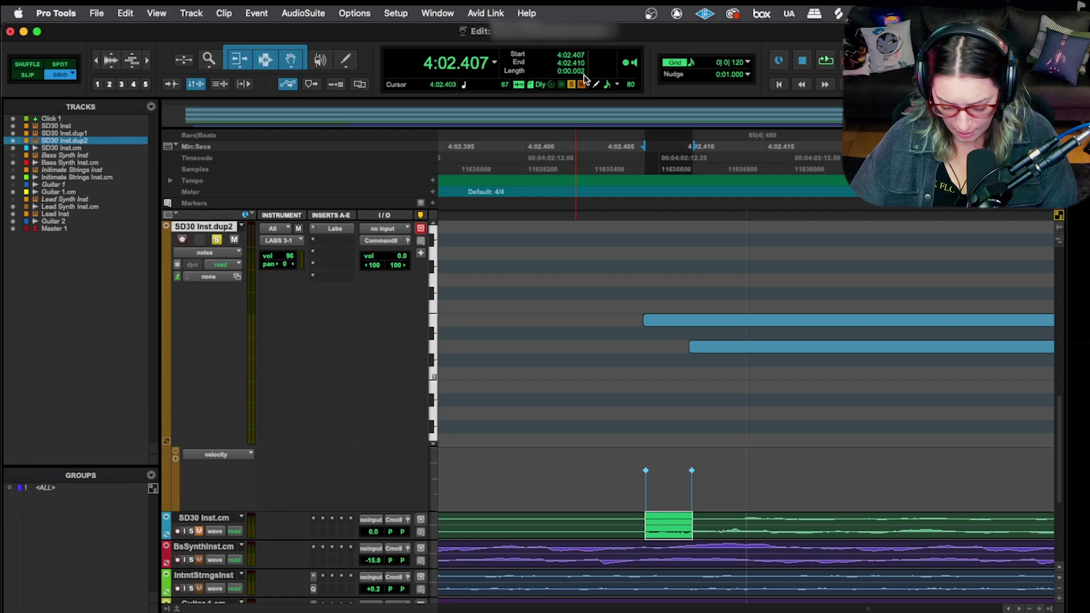
key("r")
key("r")
key("r")
key("r")
key("r")
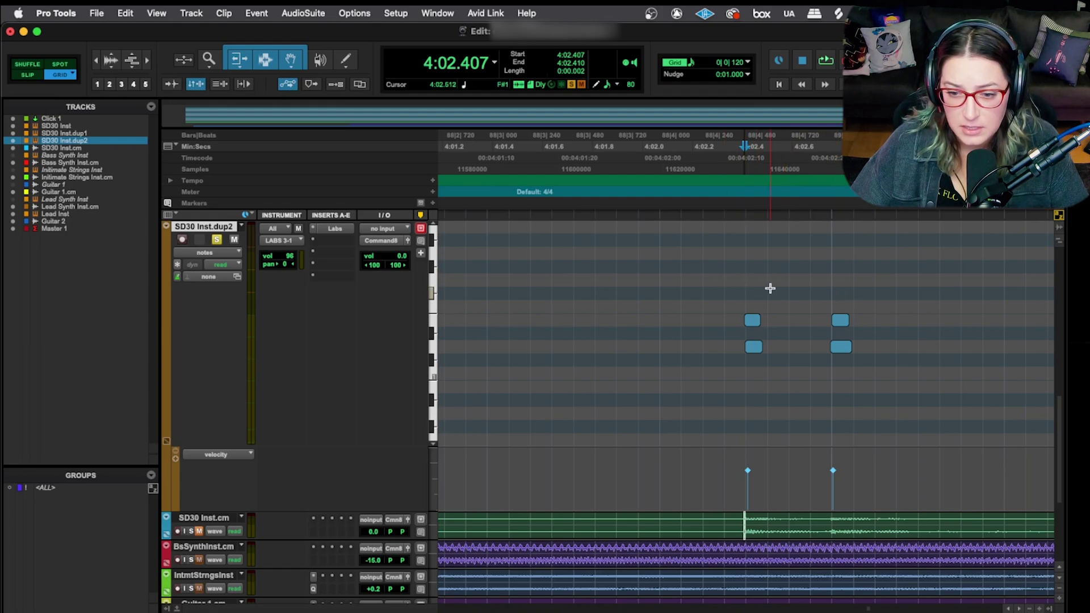
Compare the flams at 4:02.413 and 4:02.758 by zooming in and out.
left_click(747, 283)
key("super+bracketright")
key("super+bracketright")
key("super+bracketright")
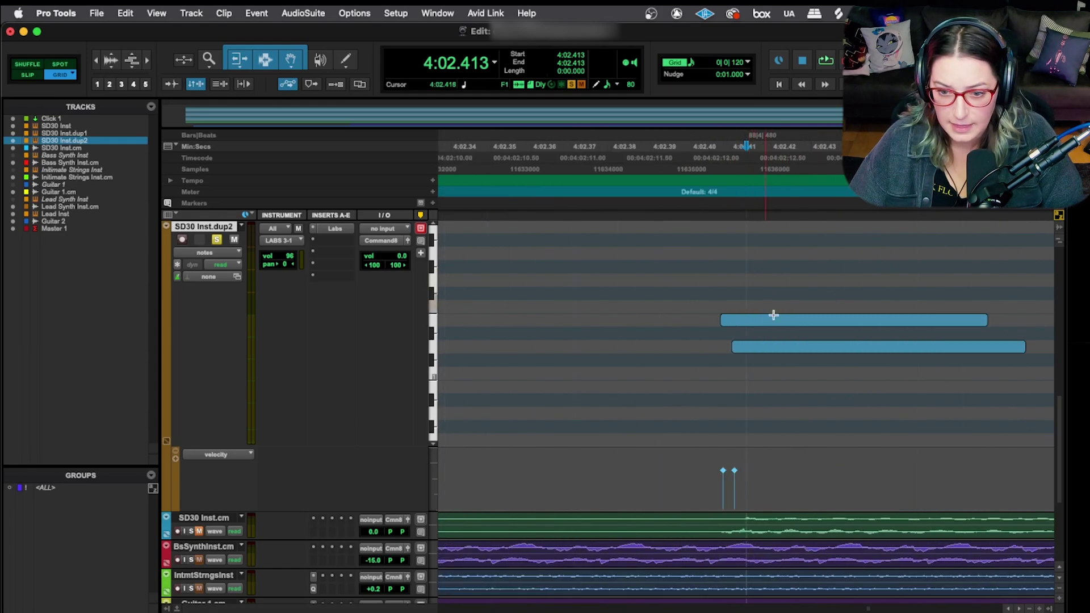
key("super+bracketleft")
key("super+bracketleft")
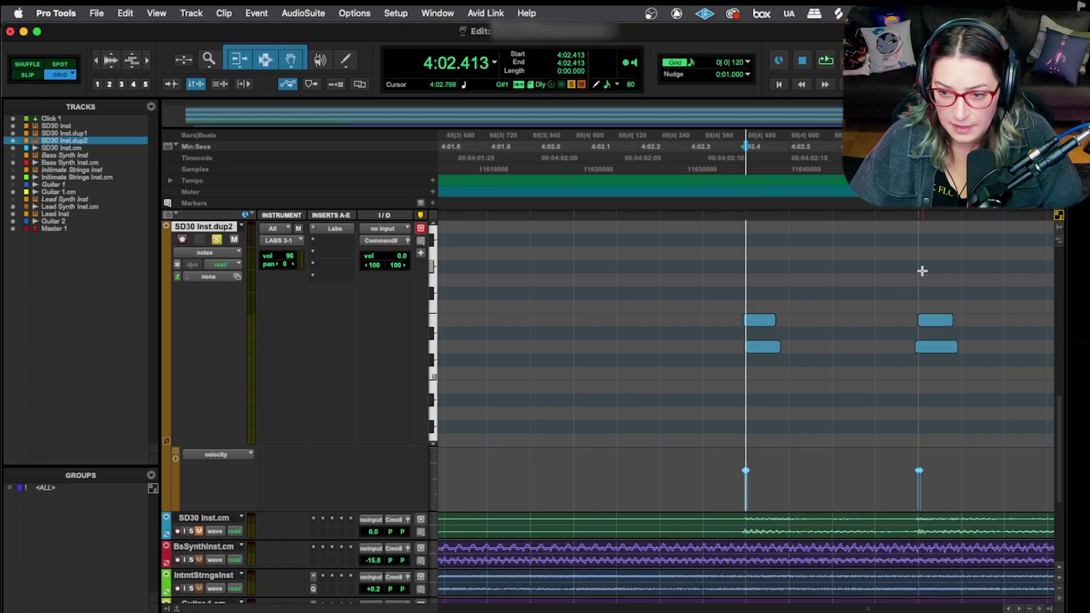
left_click(921, 271)
key("super+bracketright")
key("super+bracketright")
key("super+bracketright")
key("super+bracketleft")
key("super+bracketleft")
key("super+bracketleft")
key("super+bracketleft")
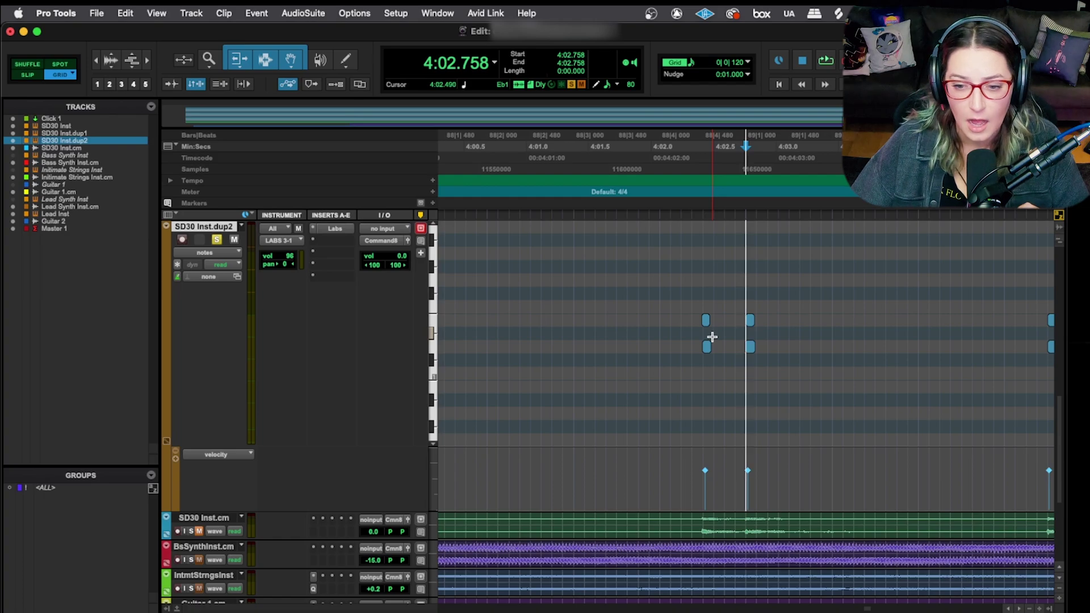
key("super+bracketright")
key("super+bracketright")
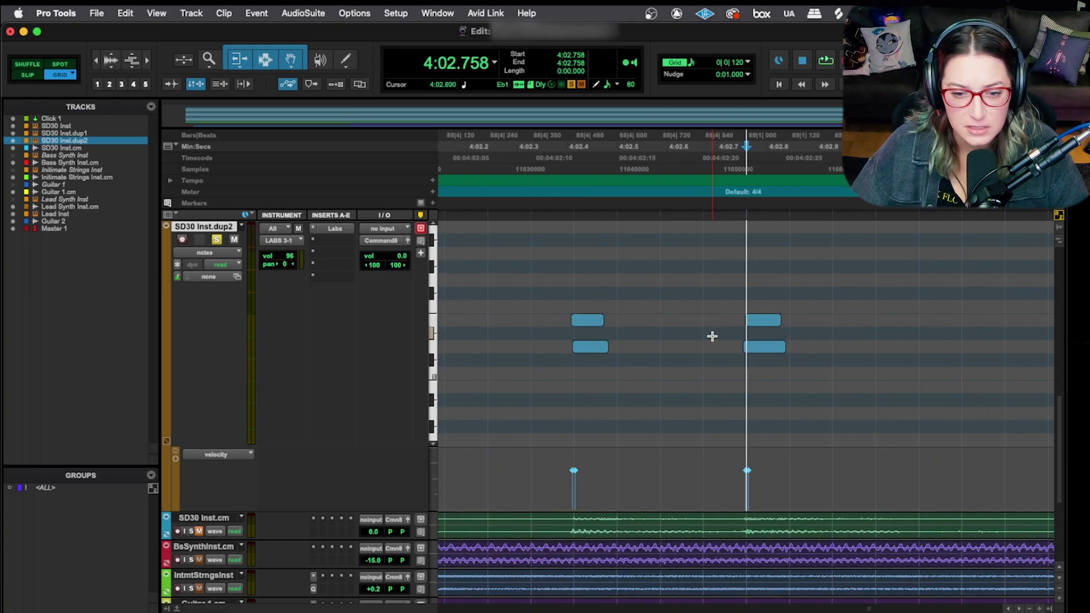
Marquee-select both notes of the flam at 4:02.413.
left_click(586, 274)
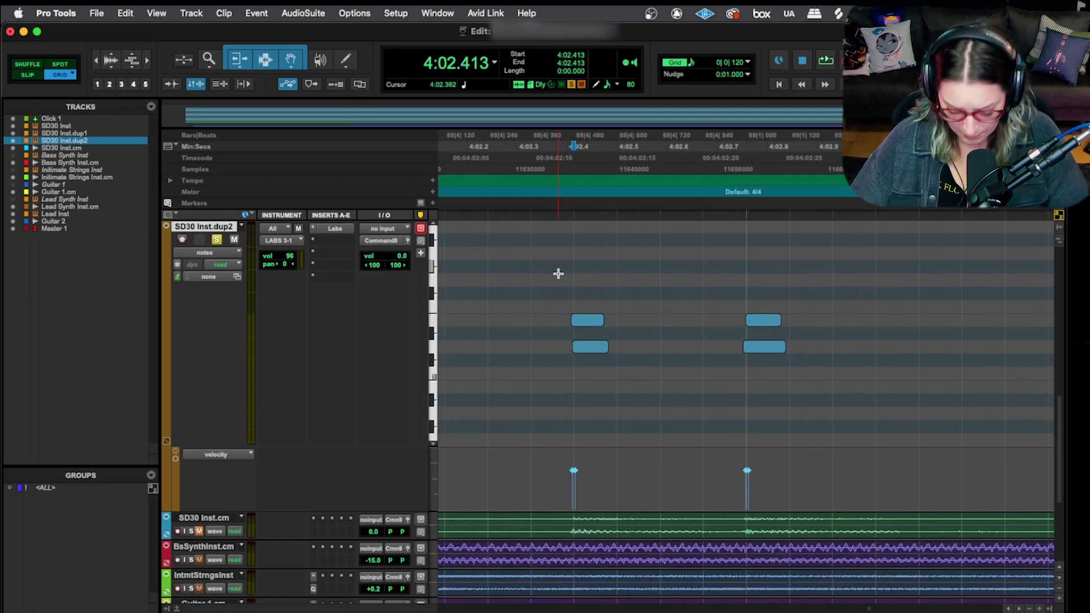
key("super+bracketright")
key("super+bracketright")
key("super+bracketright")
left_click_drag(672, 259, 823, 365)
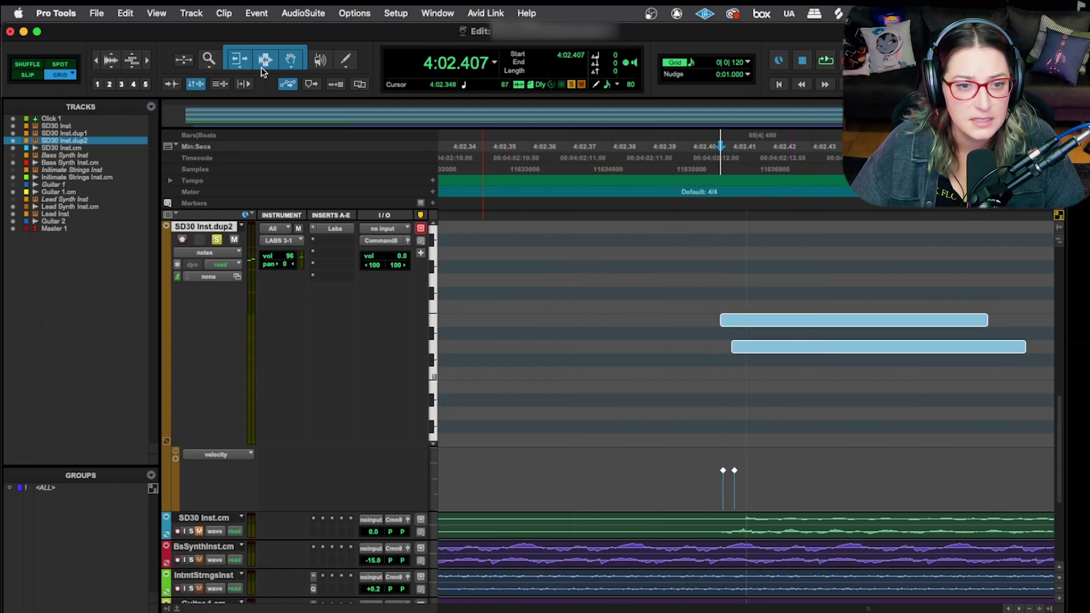
left_click(250, 12)
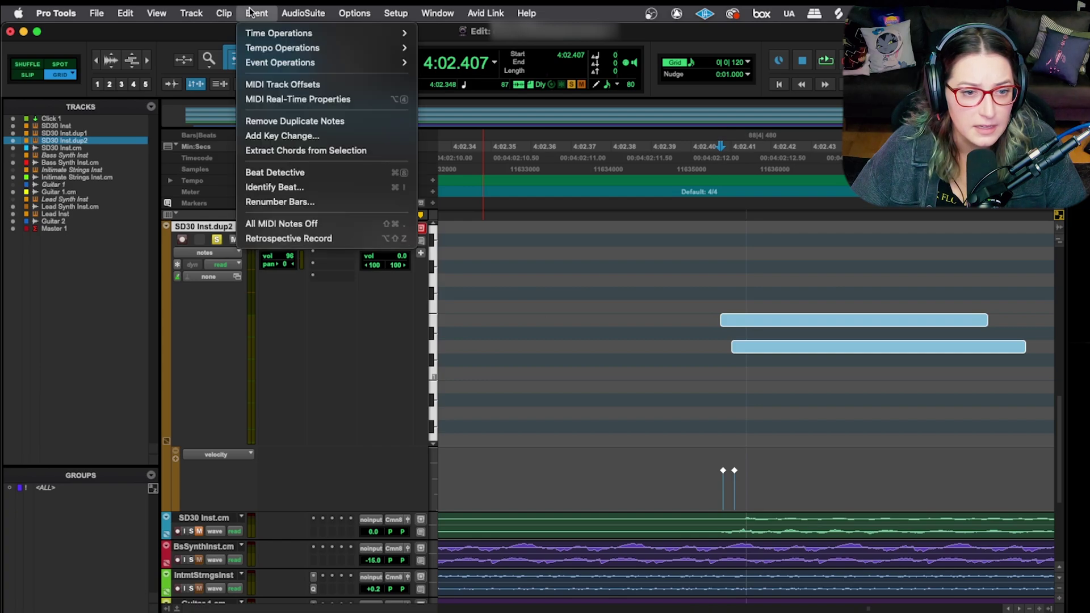
Enable real-time quantize on SD30 Inst.dup2, settling on a strength of 100%.
left_click(332, 102)
left_click_drag(384, 299, 589, 270)
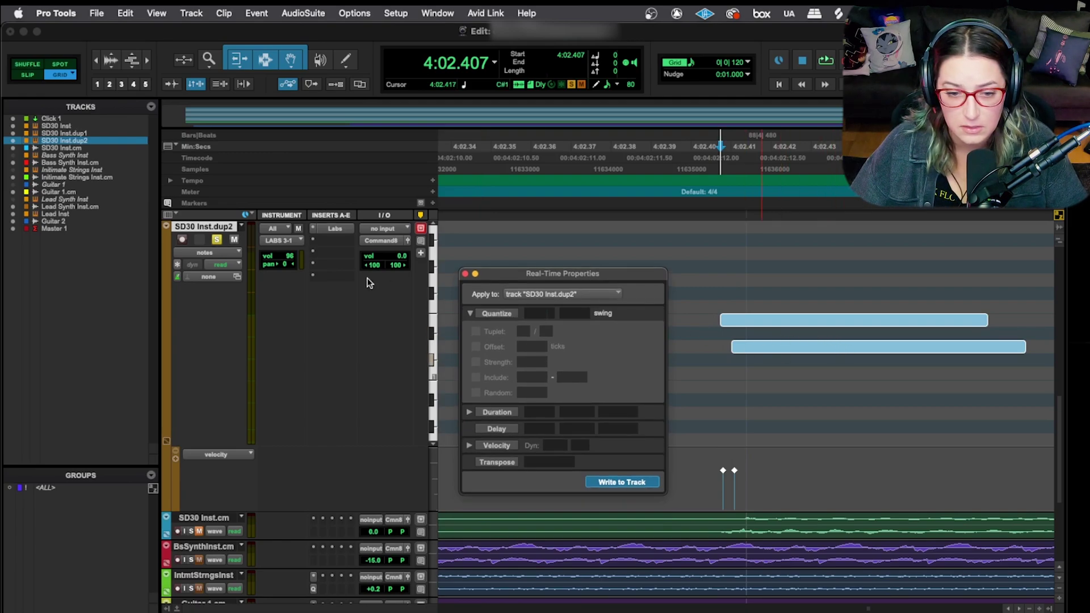
left_click(491, 312)
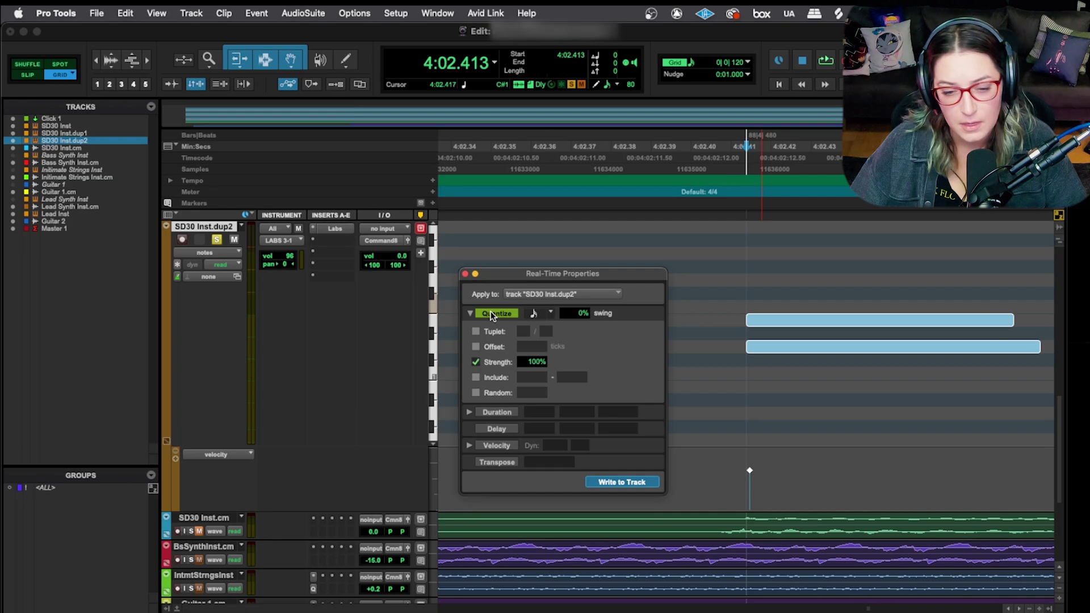
left_click(533, 363)
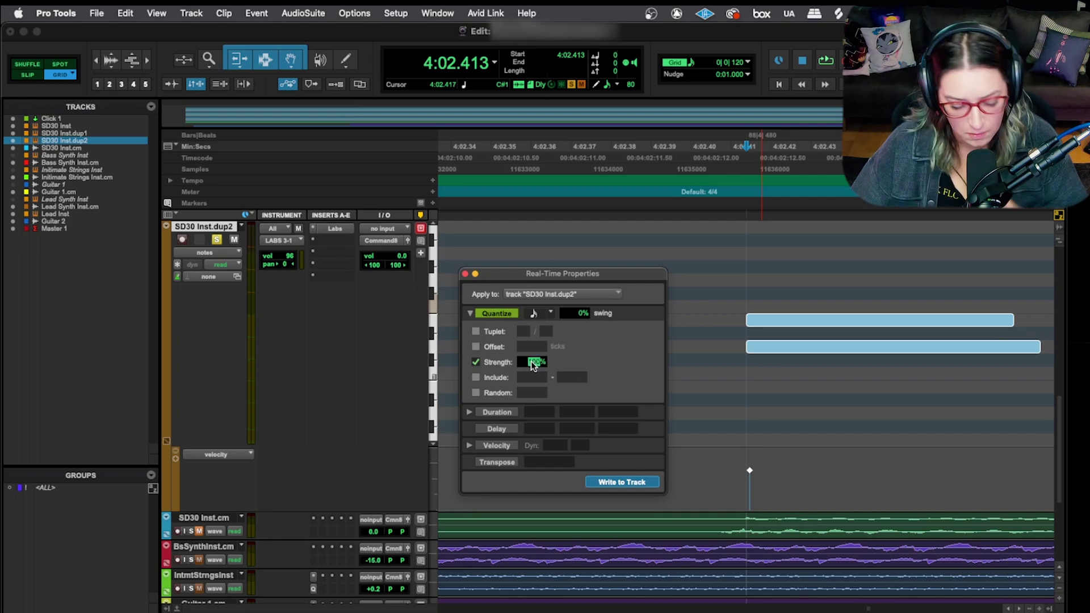
type("7")
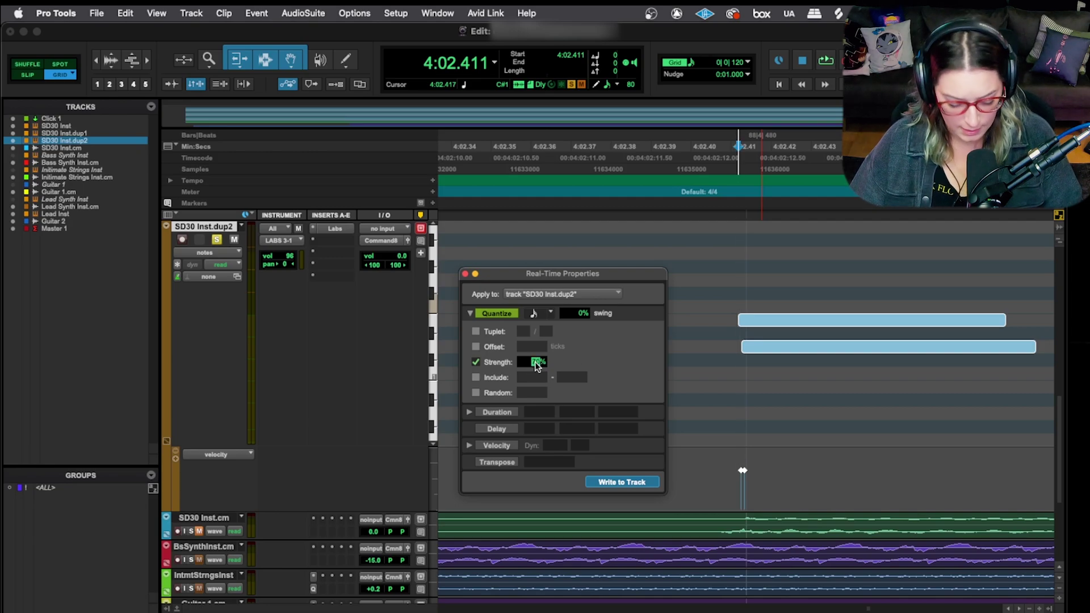
type("30")
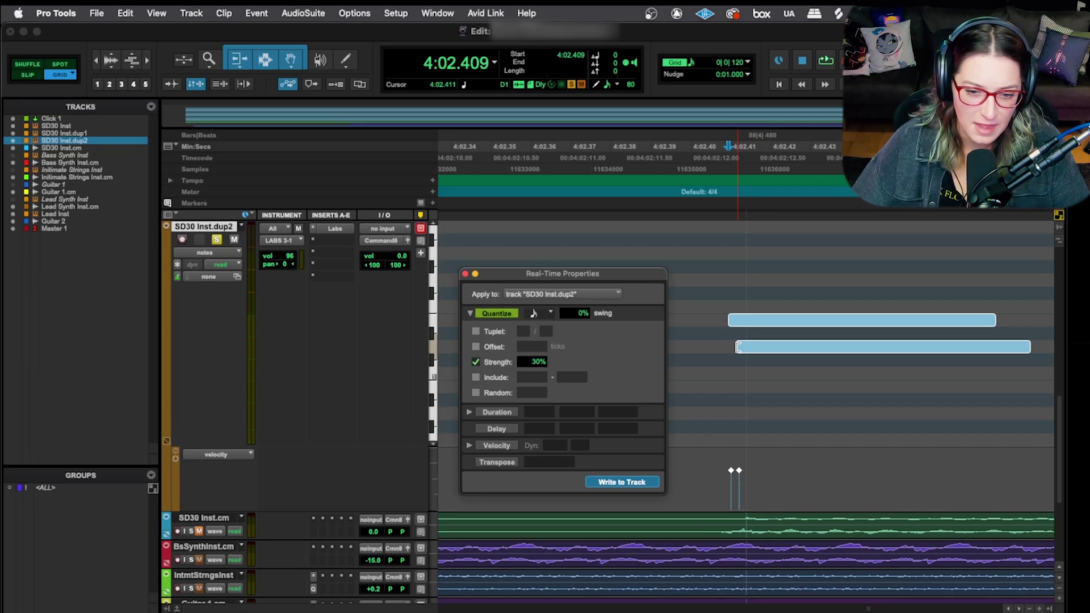
left_click(535, 363)
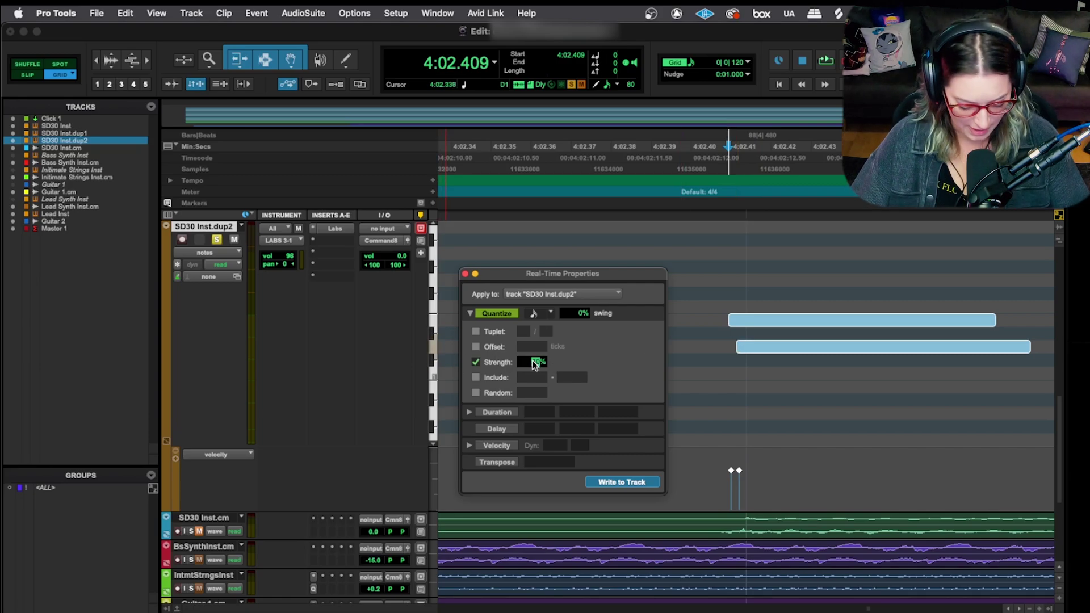
type("100")
key("Return")
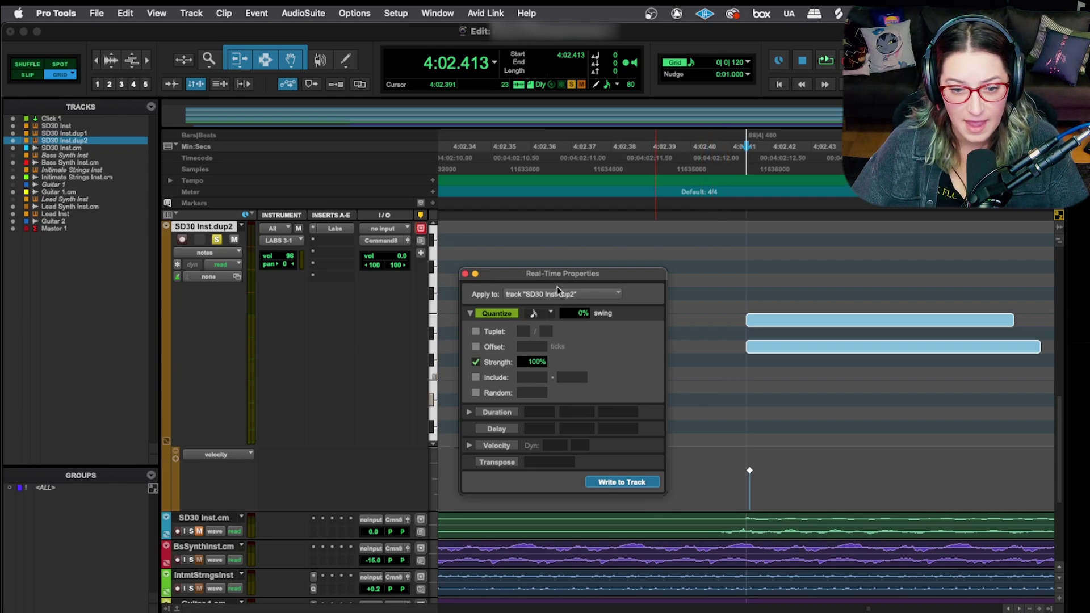
left_click_drag(493, 273, 406, 205)
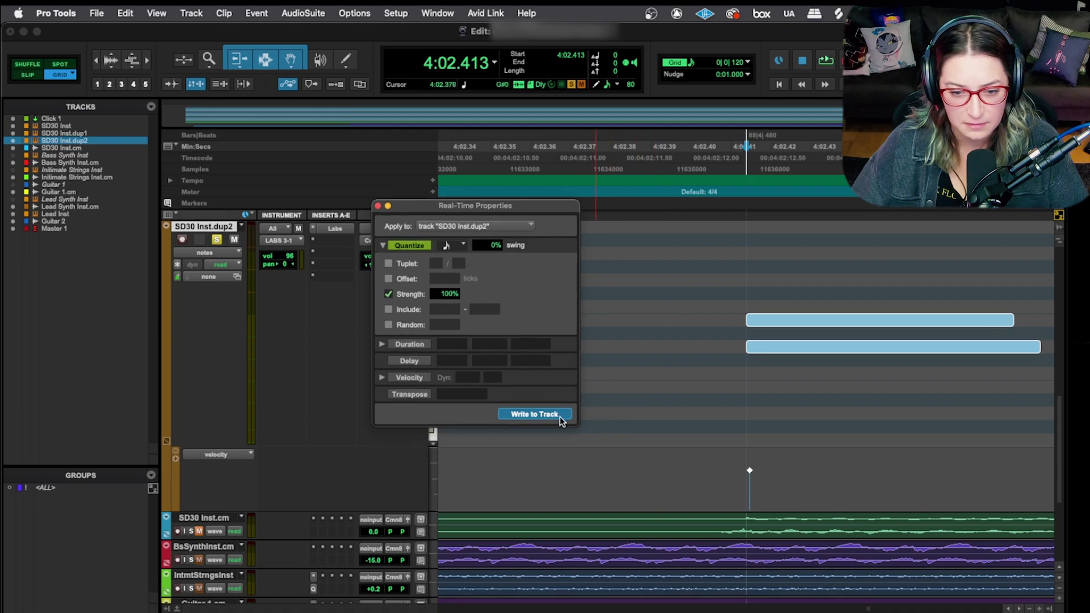
Write the quantize permanently to the track and close Real-Time Properties.
left_click(534, 414)
scroll(798, 367, "up", 3)
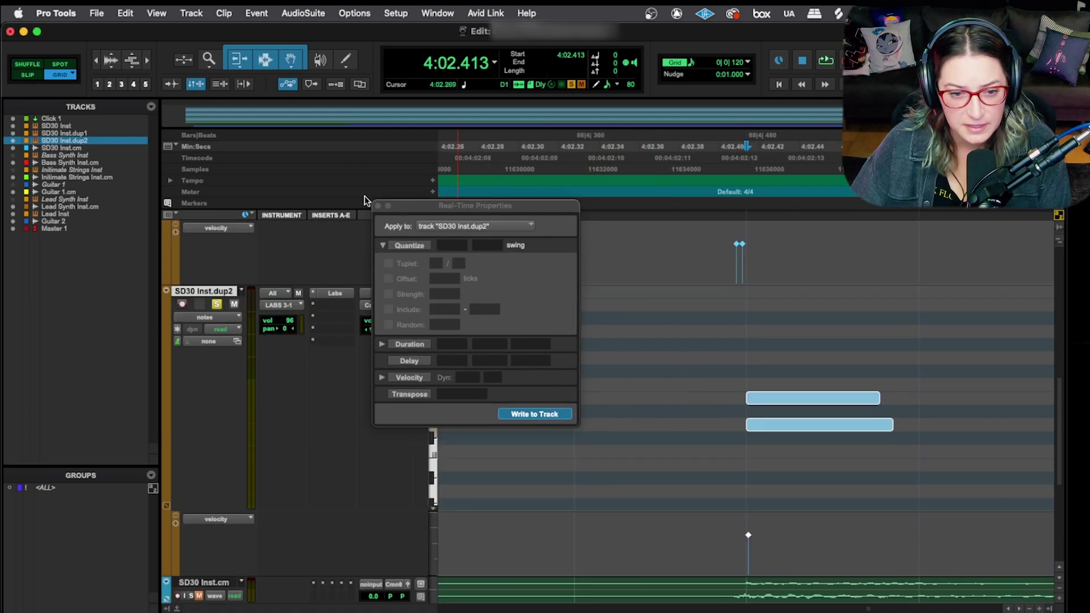
left_click(378, 206)
Zoom around 4:02.844, 4:05.172 and 4:05.517 to confirm the note pairs start together.
key("r")
key("r")
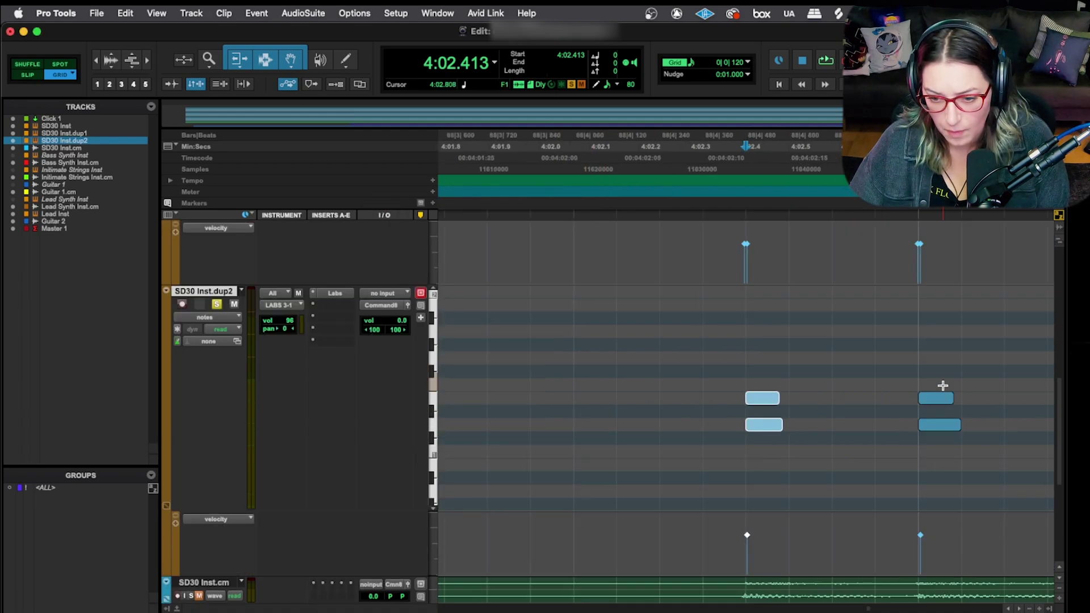
key("r")
key("r")
left_click(797, 355)
key("t")
key("t")
key("t")
key("t")
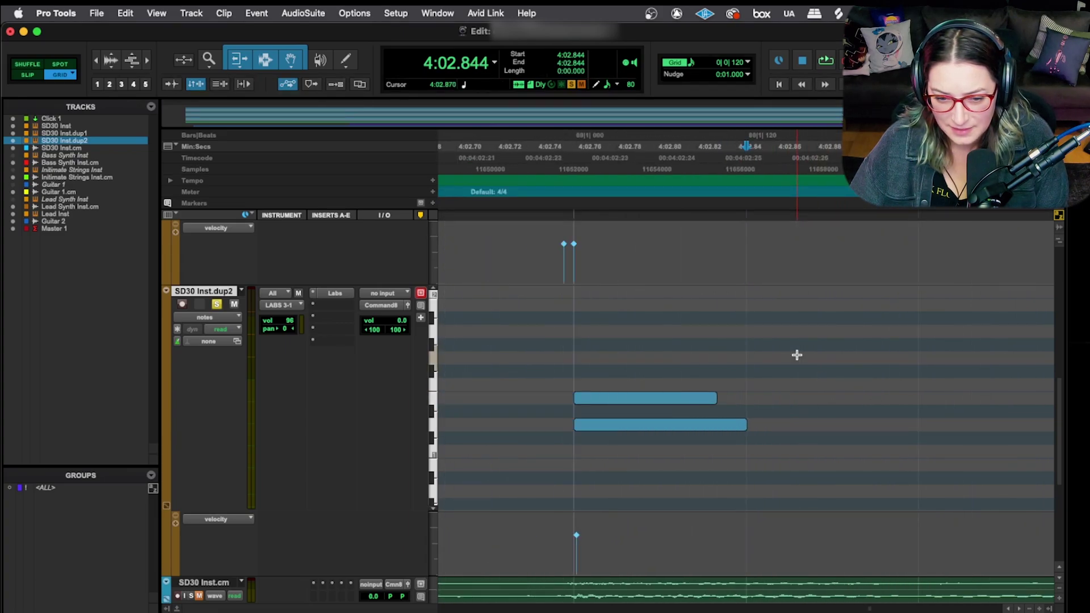
key("r")
key("r")
key("r")
key("r")
key("r")
left_click(890, 366)
key("t")
key("t")
key("t")
key("t")
key("t")
key("r")
key("r")
key("r")
left_click(841, 363)
key("t")
key("t")
key("t")
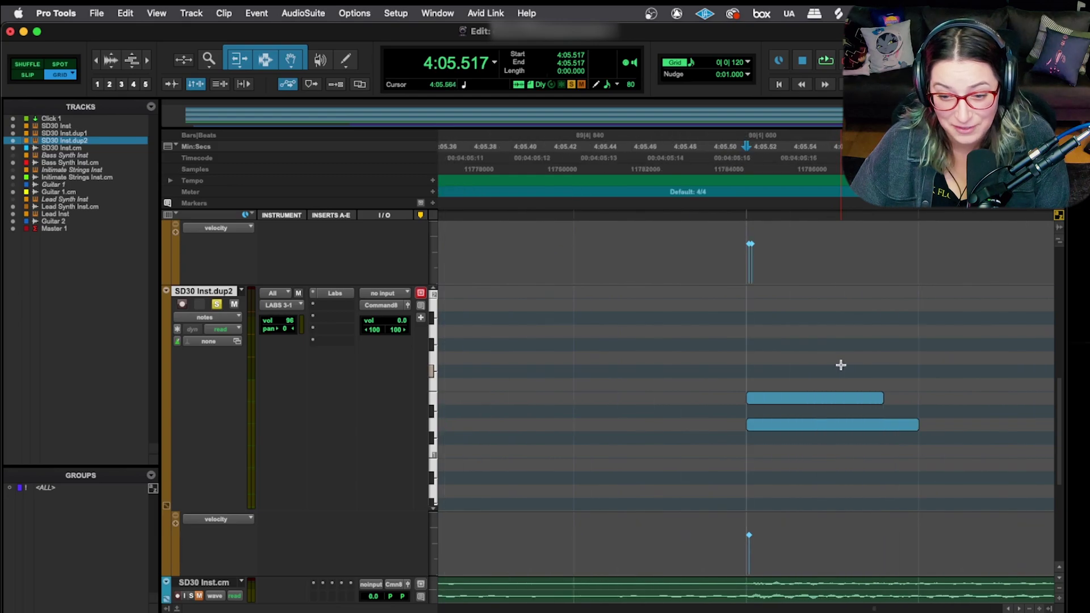
key("t")
key("t")
Recheck the note pair at 4:05.172, then zoom out over the whole run of notes.
scroll(810, 391, "up", 5)
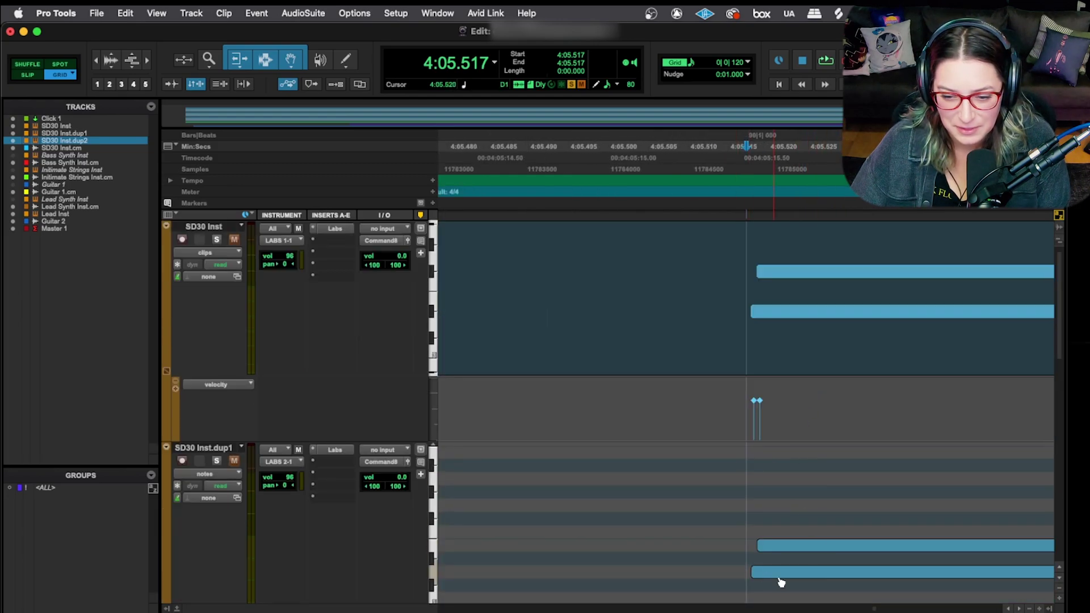
scroll(783, 390, "down", 5)
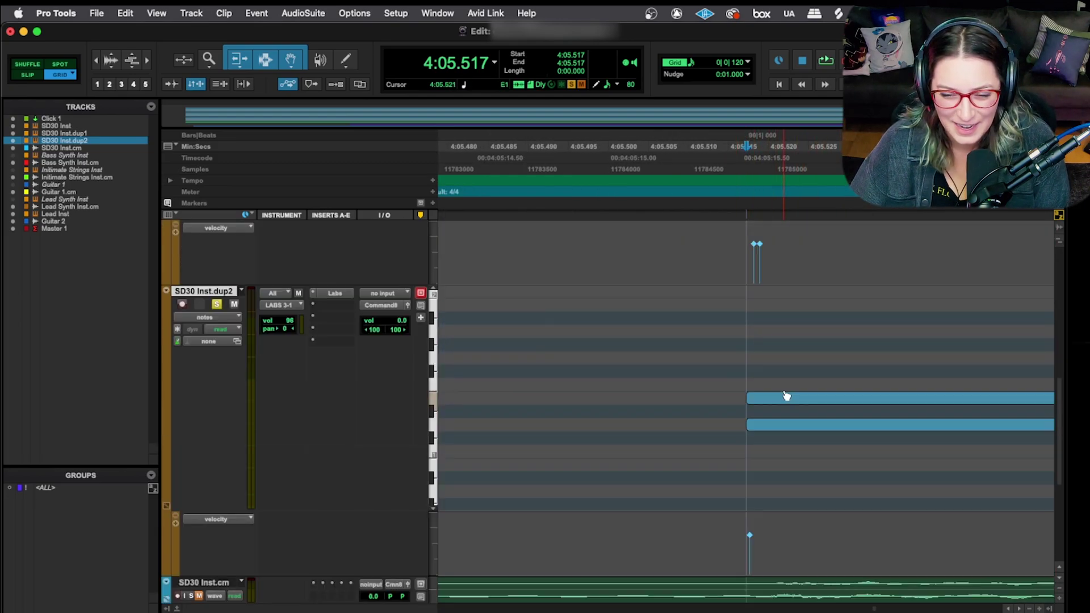
key("r")
key("r")
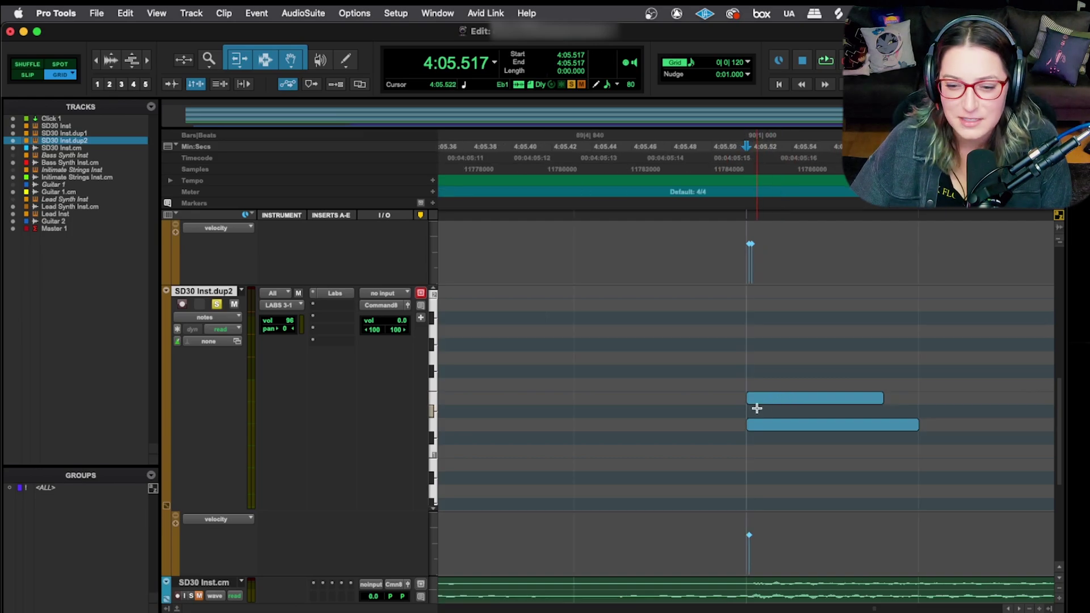
key("r")
key("r")
key("r")
key("t")
key("t")
key("t")
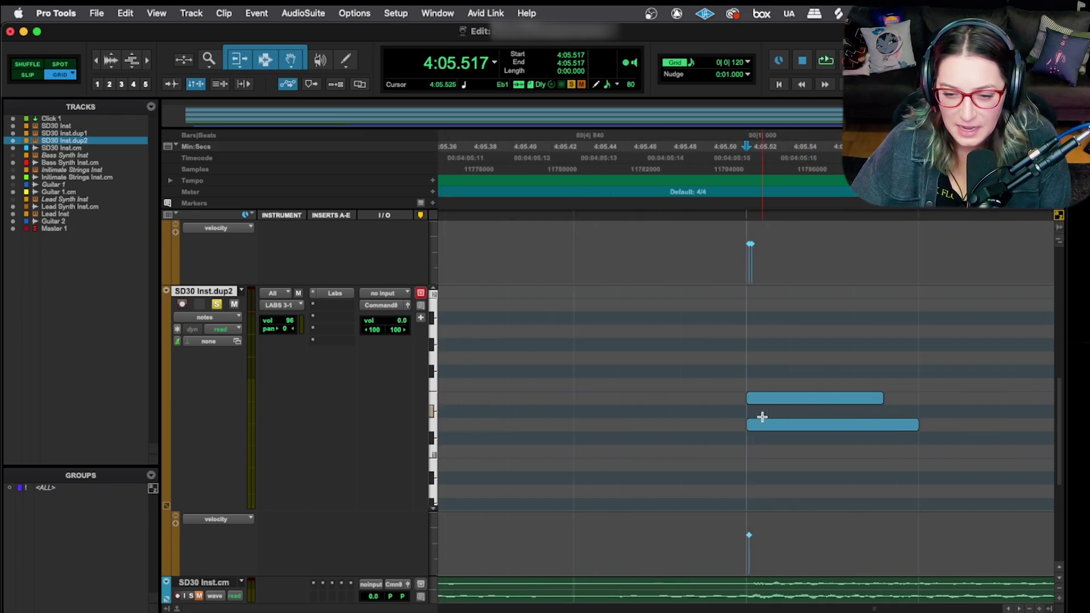
key("r")
key("r")
key("r")
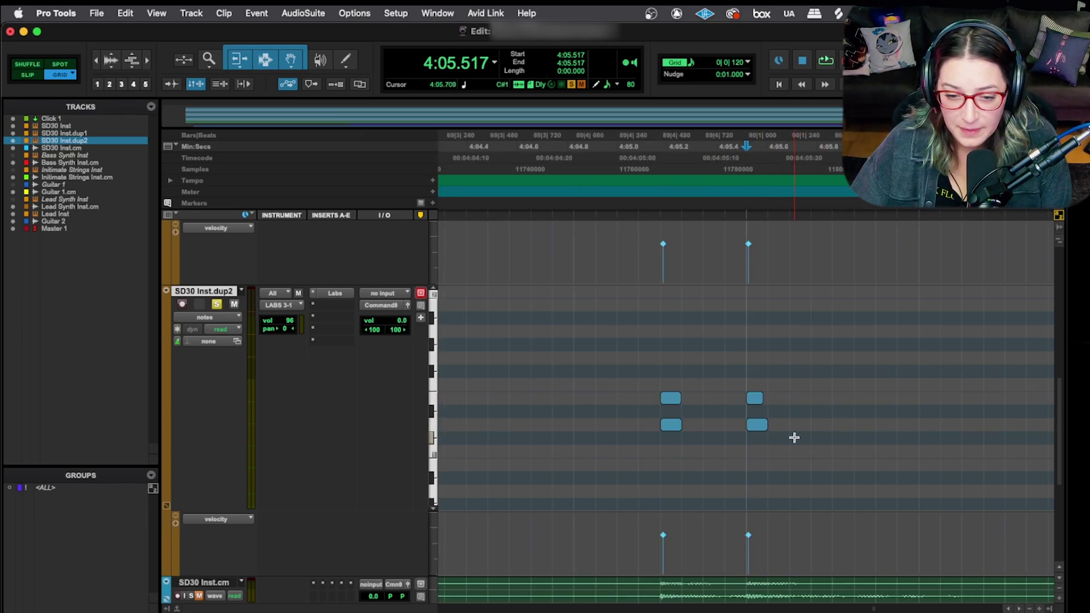
left_click(666, 454)
key("t")
key("t")
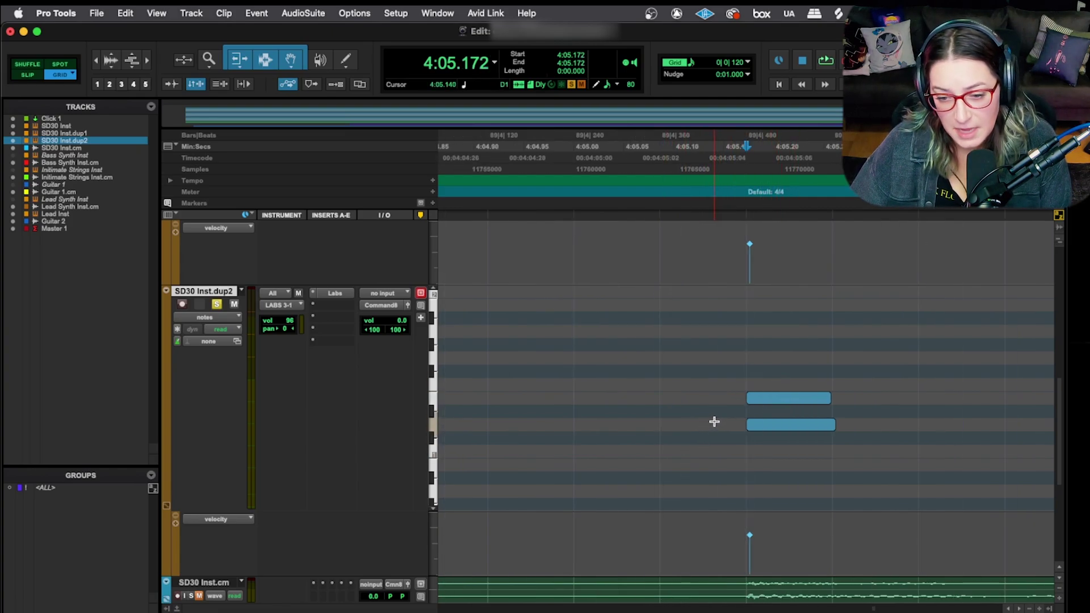
key("r")
key("r")
key("r")
key("r")
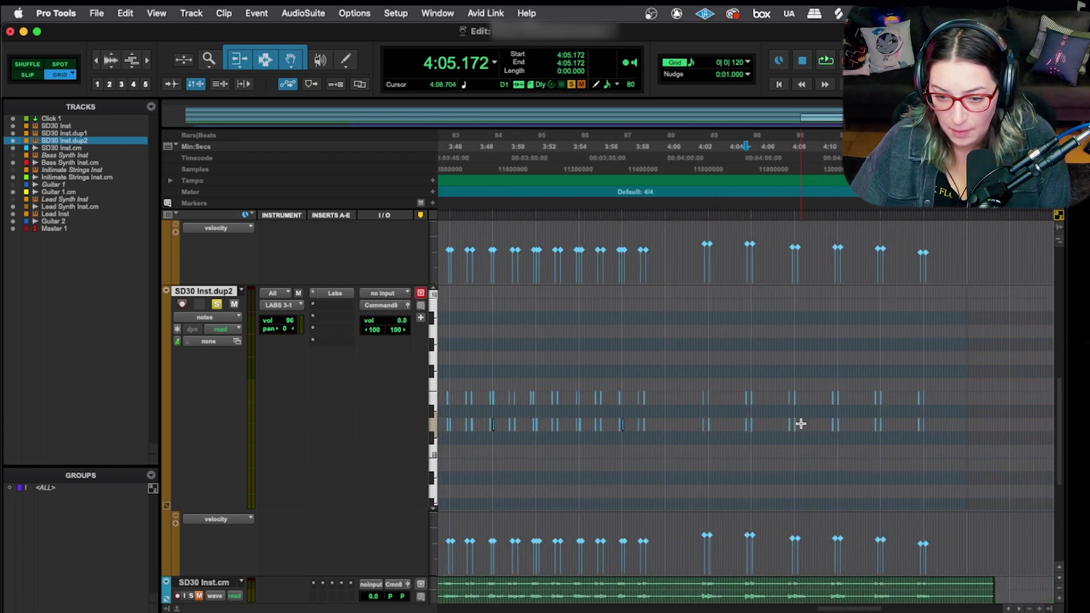
Select the lower snare notes from about 4:01.6 onward and zoom to millisecond detail.
left_click_drag(990, 442, 687, 420)
key("t")
key("t")
key("t")
key("t")
key("t")
key("t")
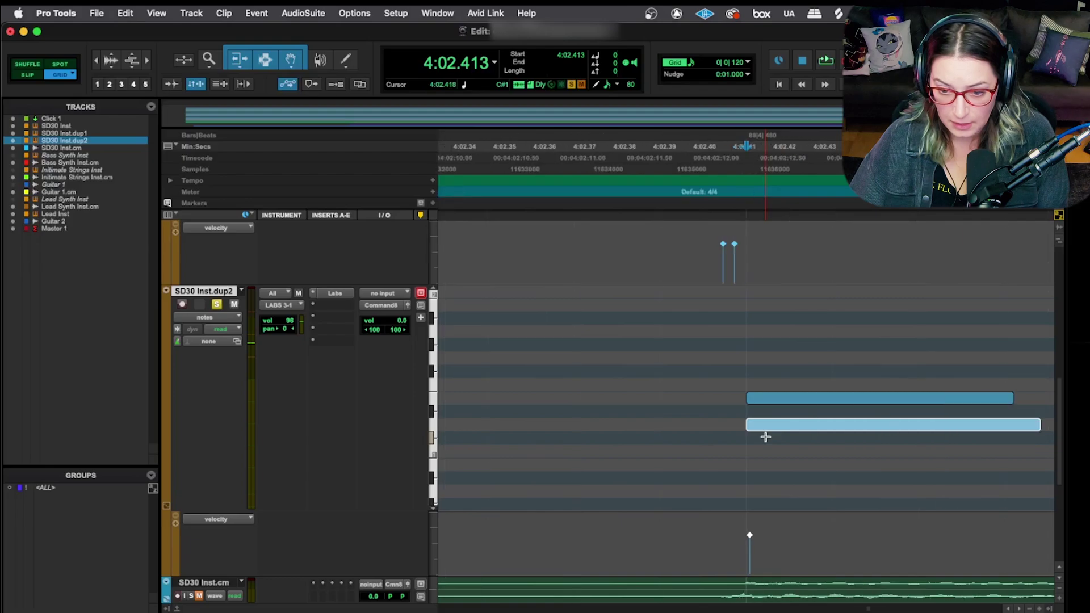
key("t")
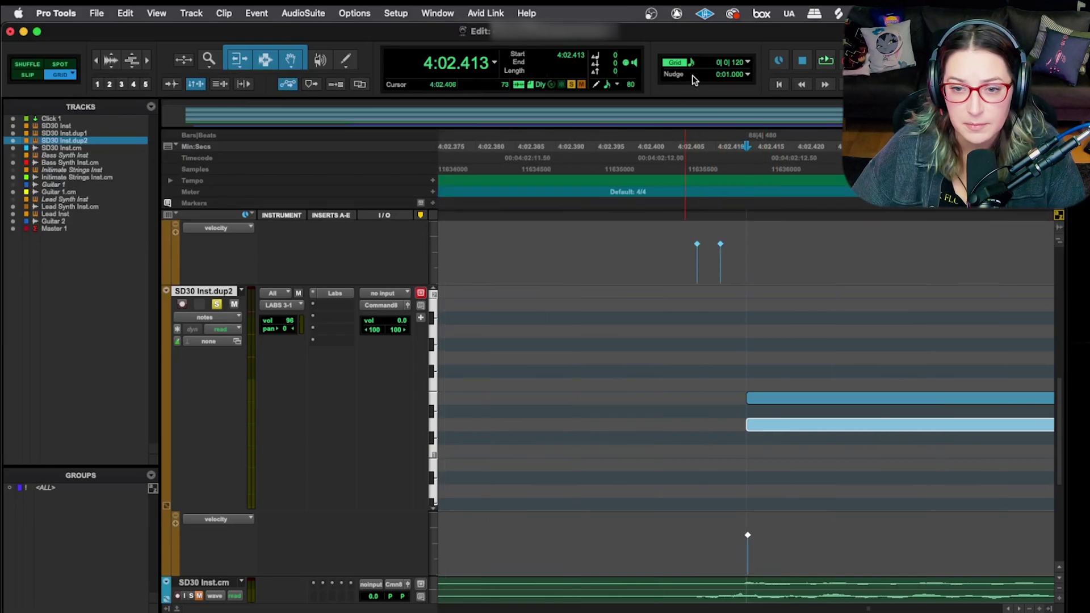
Set the nudge value to 1 msec.
left_click(749, 77)
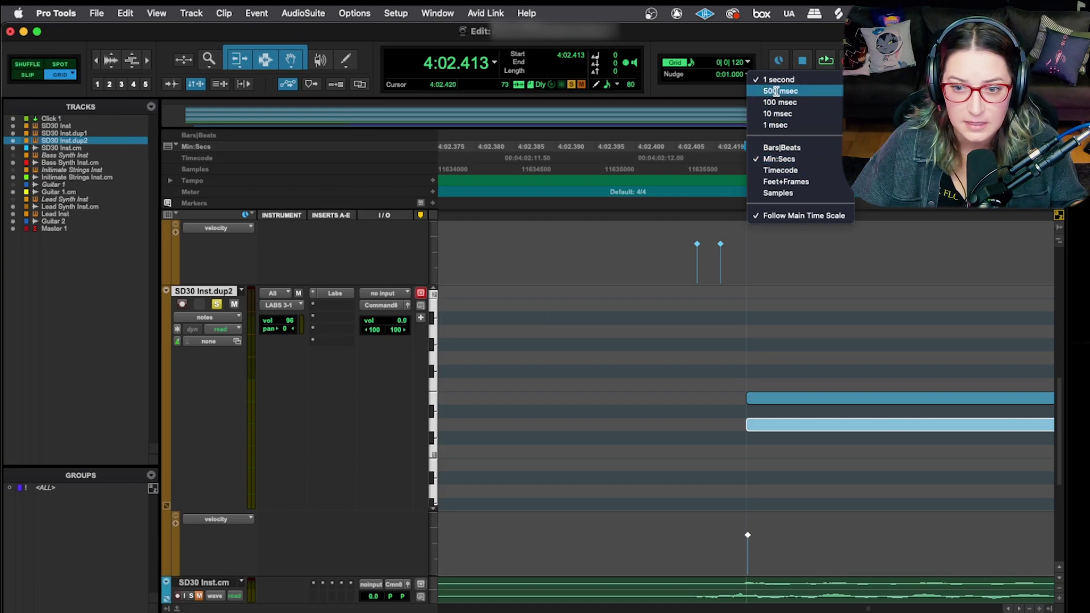
left_click(778, 125)
left_click(738, 74)
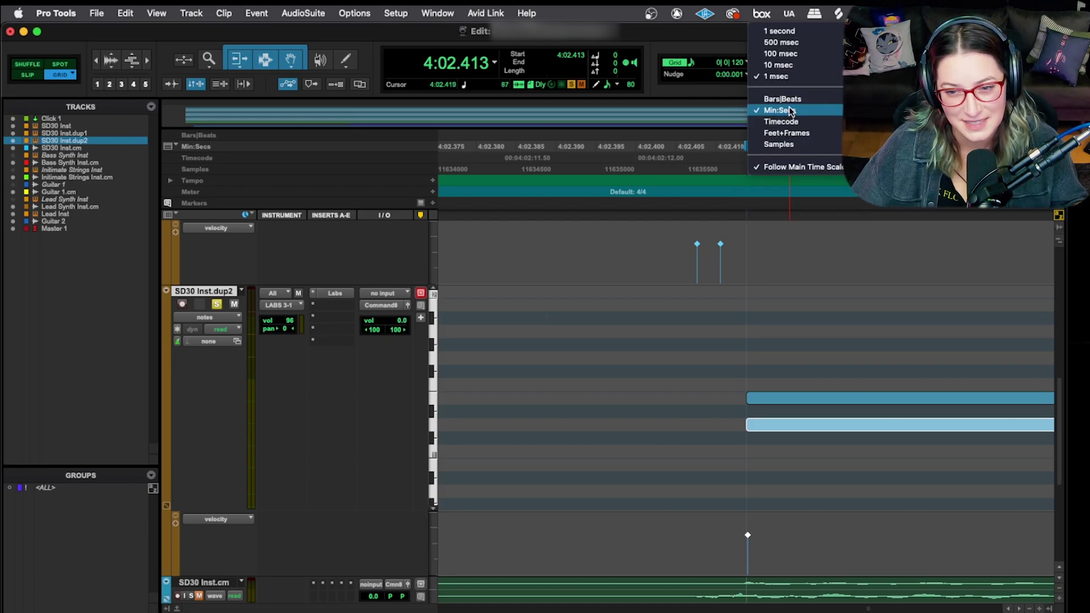
left_click(732, 91)
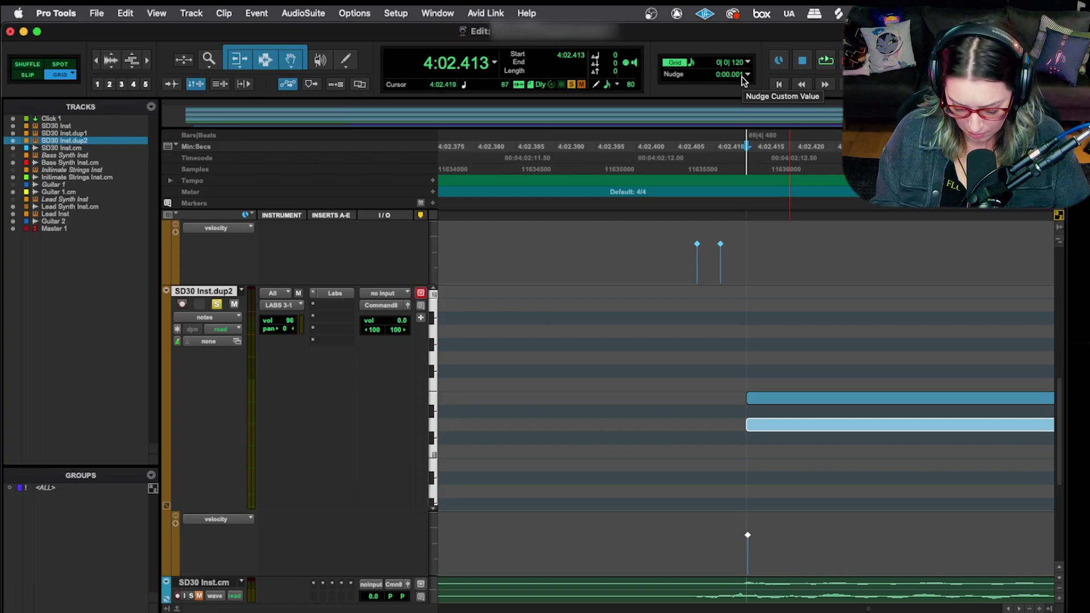
Nudge the selected lower snare notes 2 ms earlier, then zoom out to view the flams.
key("minus")
key("minus")
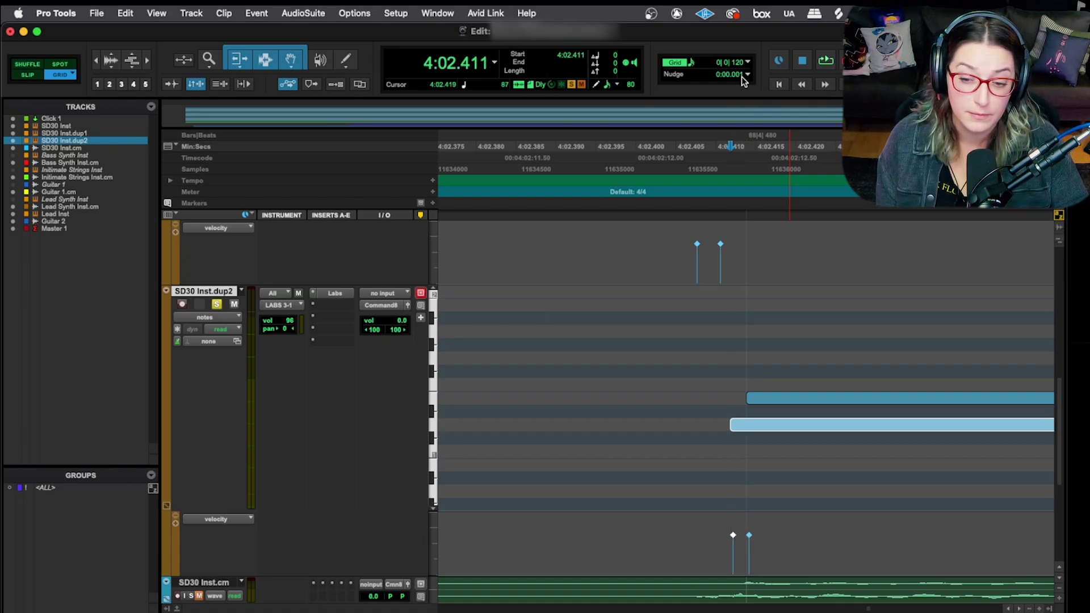
key("r")
key("r")
key("r")
key("r")
key("r")
key("r")
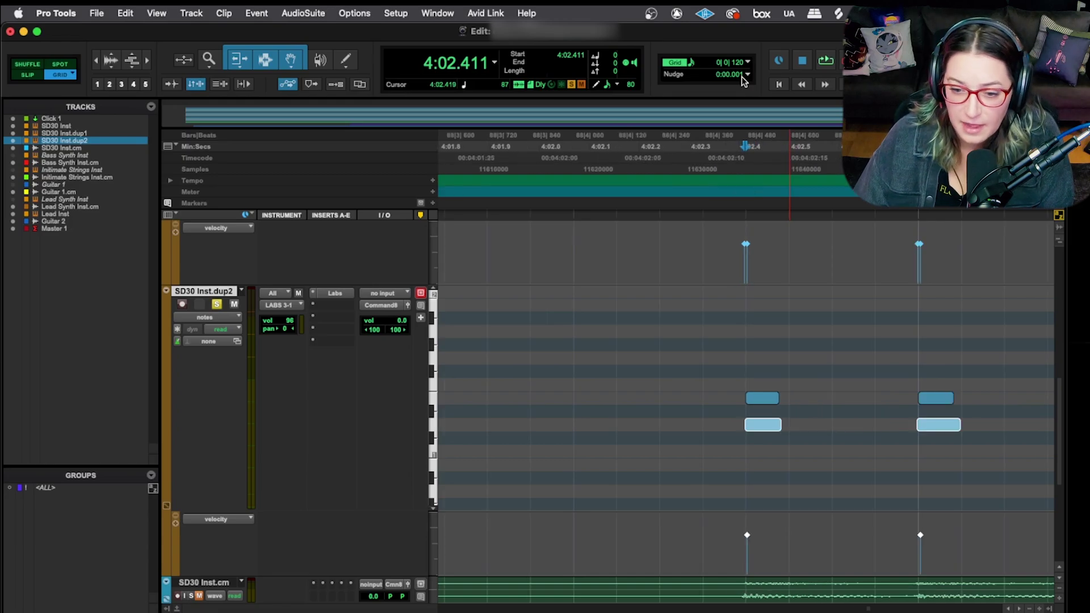
key("r")
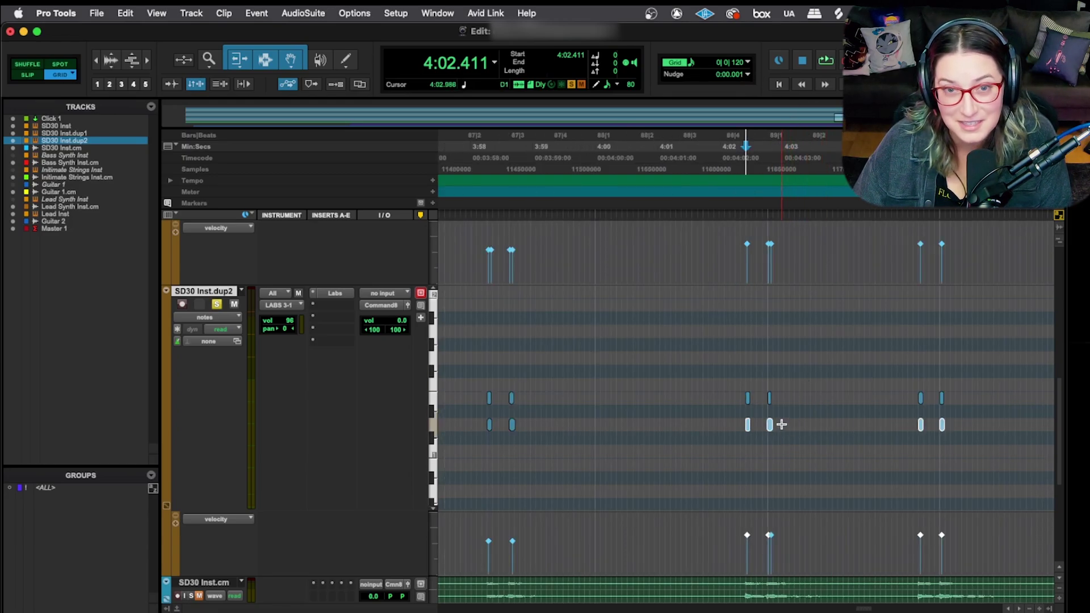
Nudge only the lower note near 4:07.929 1 ms later and zoom in to check its offset.
left_click(759, 418)
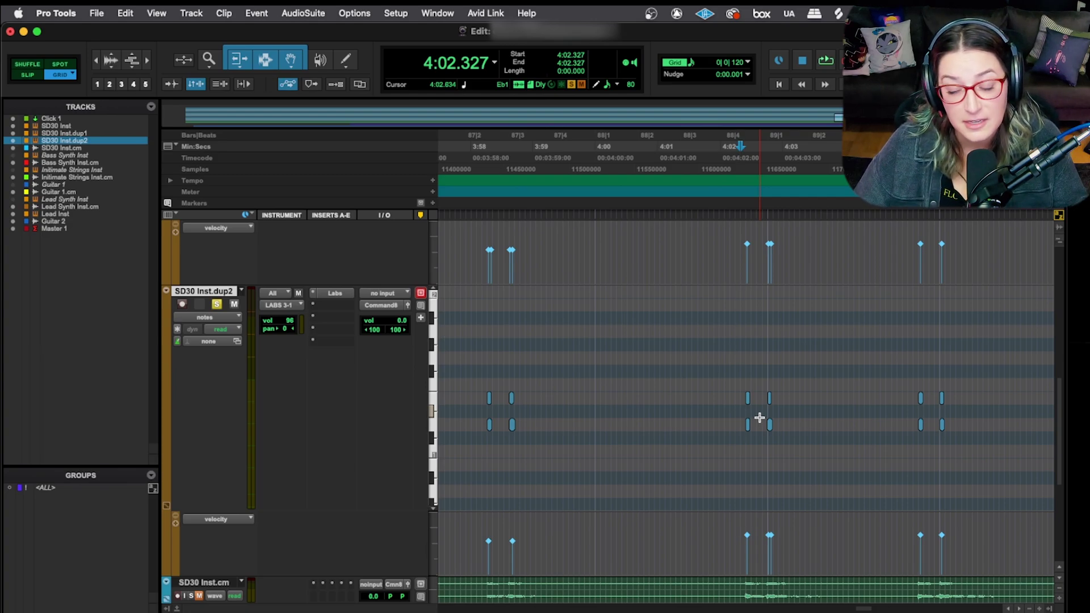
left_click(768, 418)
scroll(768, 417, "down", 2)
scroll(784, 359, "down", 8)
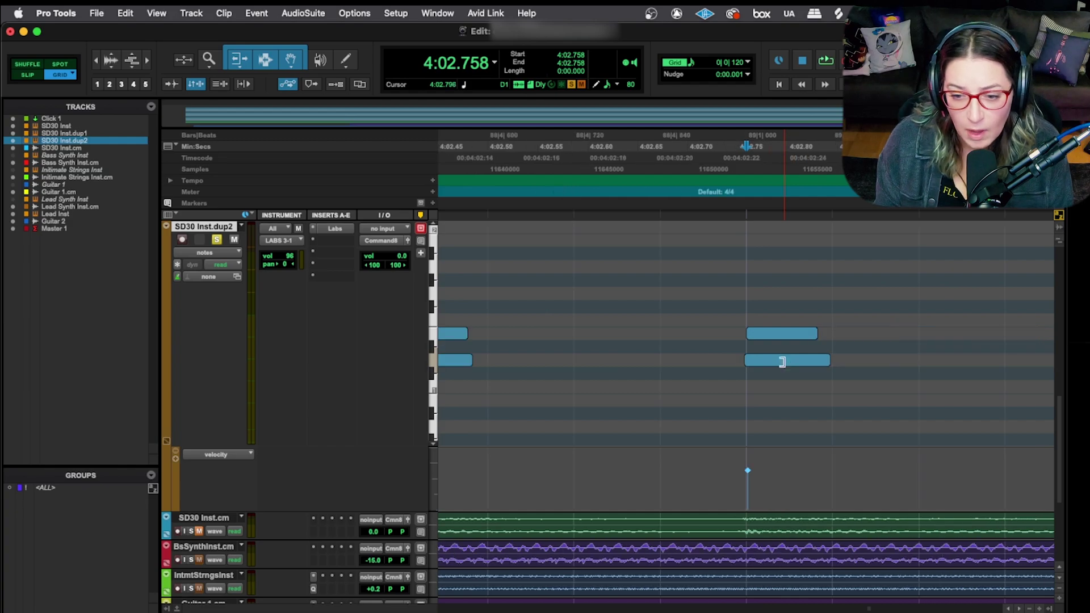
scroll(784, 361, "down", 2)
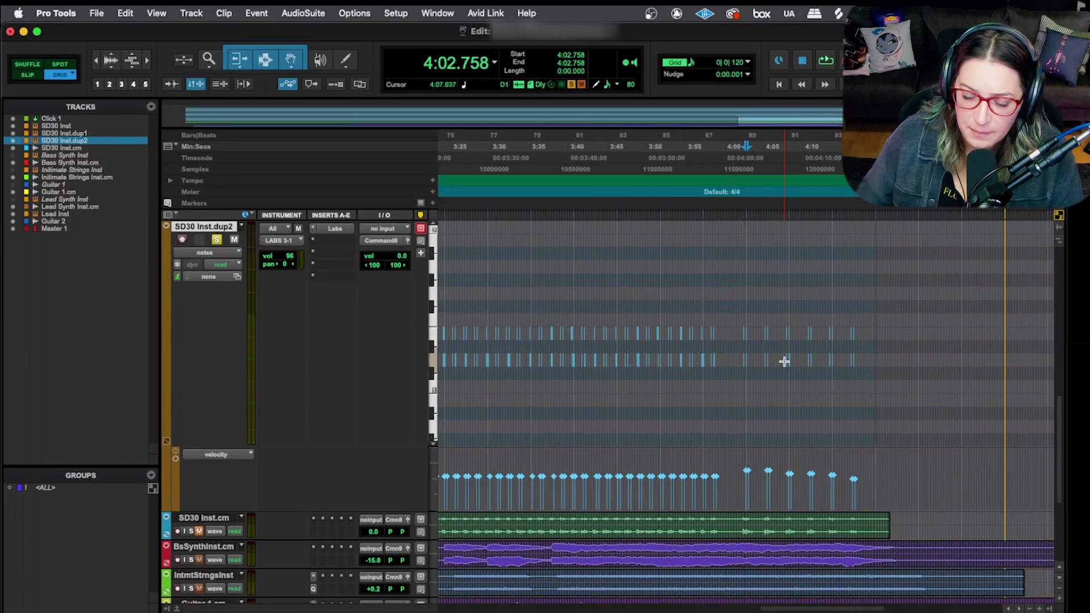
left_click(787, 360)
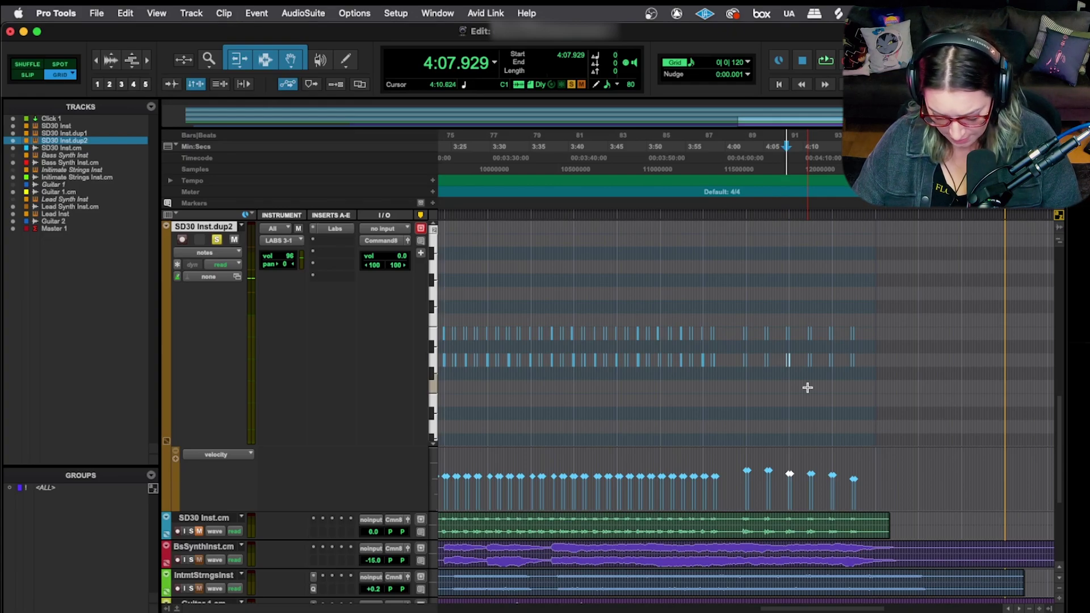
key("KP_Add")
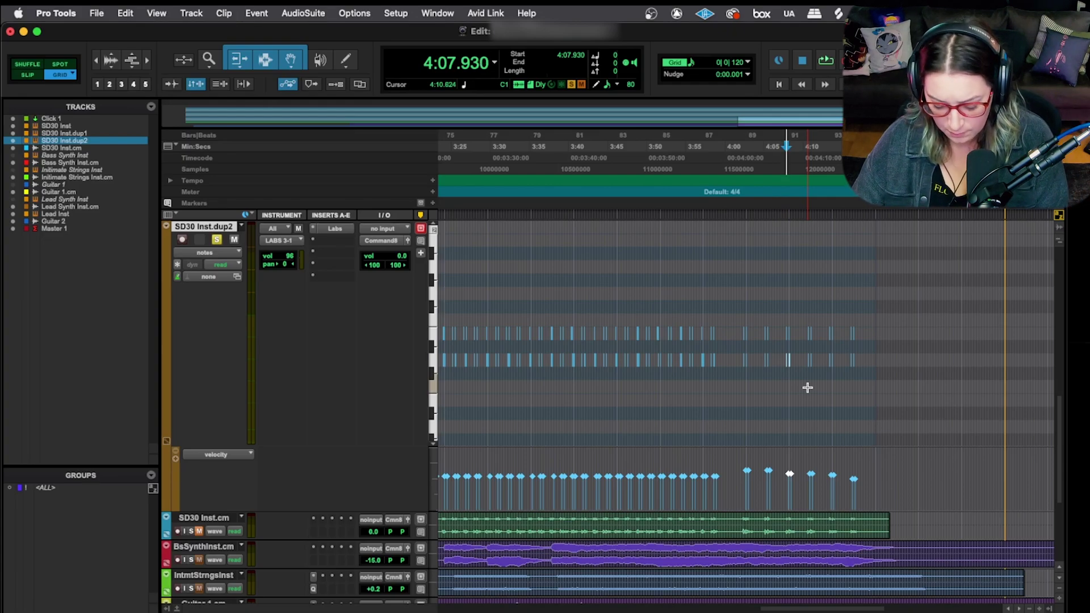
scroll(807, 388, "up", 2)
key("super+bracketright")
key("super+bracketright")
key("super+bracketright")
key("super+bracketright")
key("super+bracketright")
key("super+bracketright")
key("super+bracketright")
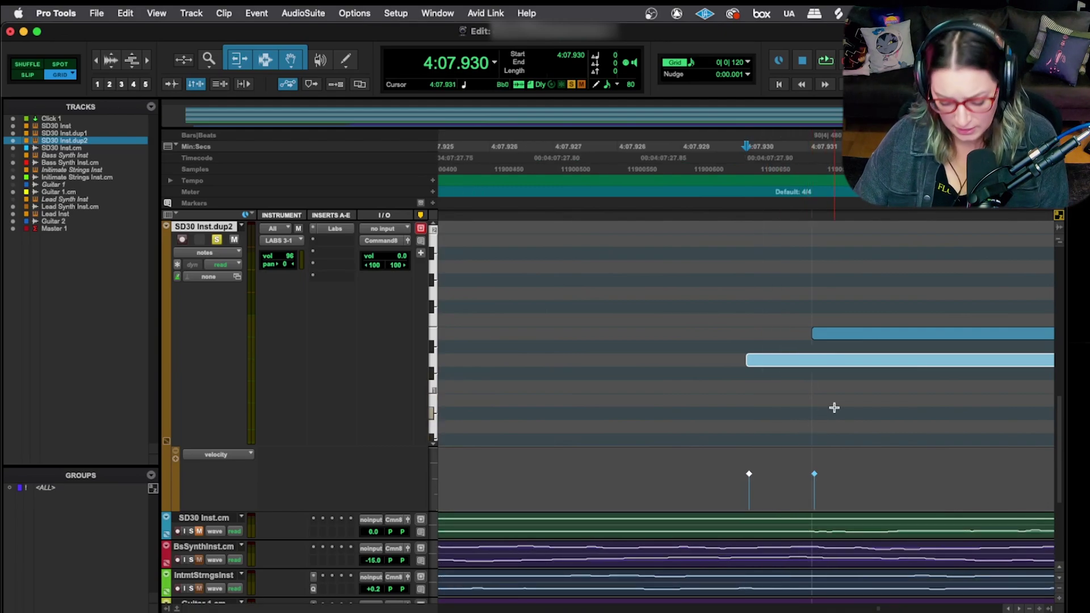
key("super+bracketleft")
key("super+bracketleft")
key("super+bracketleft")
key("super+bracketleft")
key("super+bracketleft")
key("super+bracketleft")
key("super+bracketleft")
key("super+bracketleft")
key("super+bracketleft")
key("super+bracketleft")
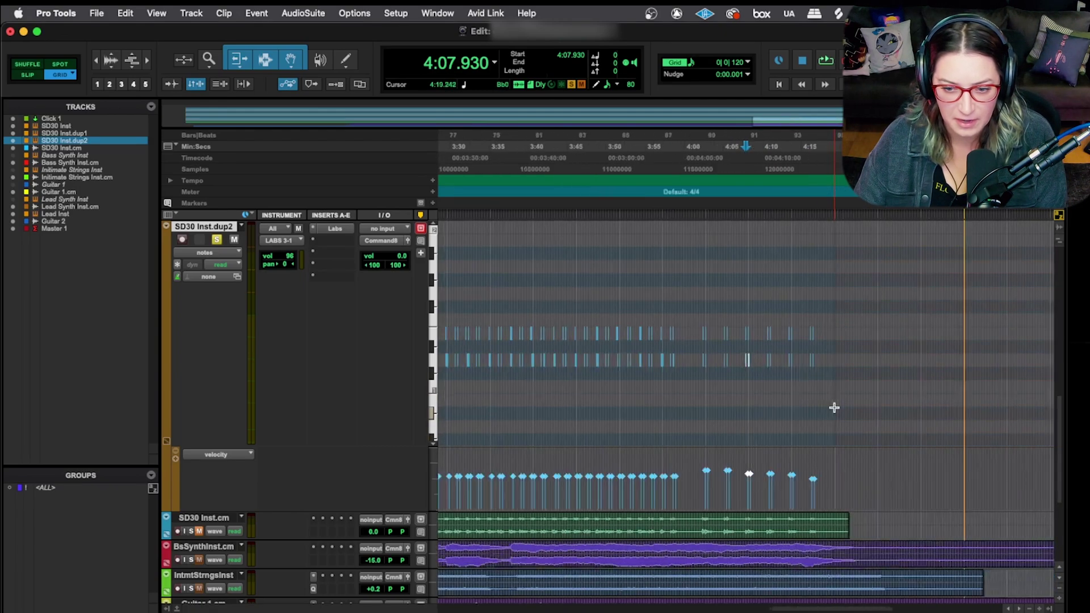
key("super+bracketright")
scroll(833, 408, "up", 2)
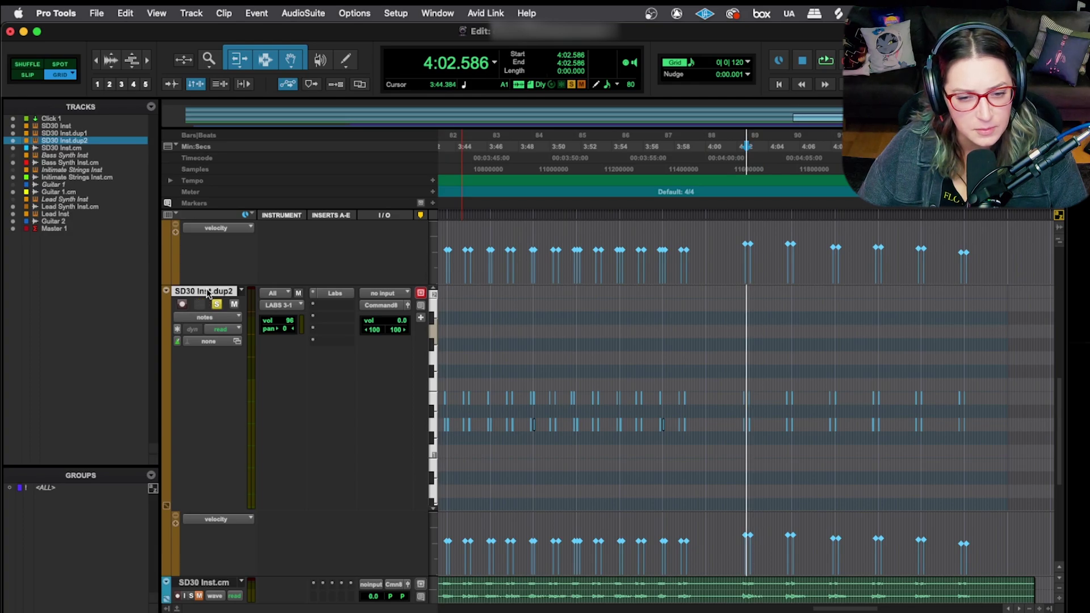
Unsolo SD30 Inst.dup2 and delete the track along with its clips.
scroll(207, 292, "up", 3)
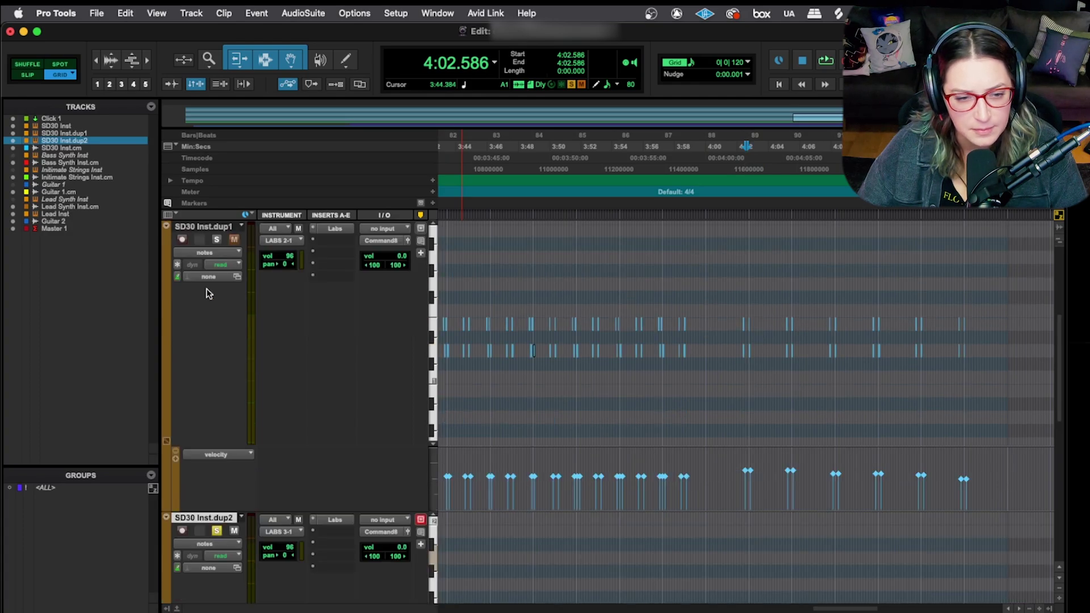
left_click(217, 530)
left_click(740, 297)
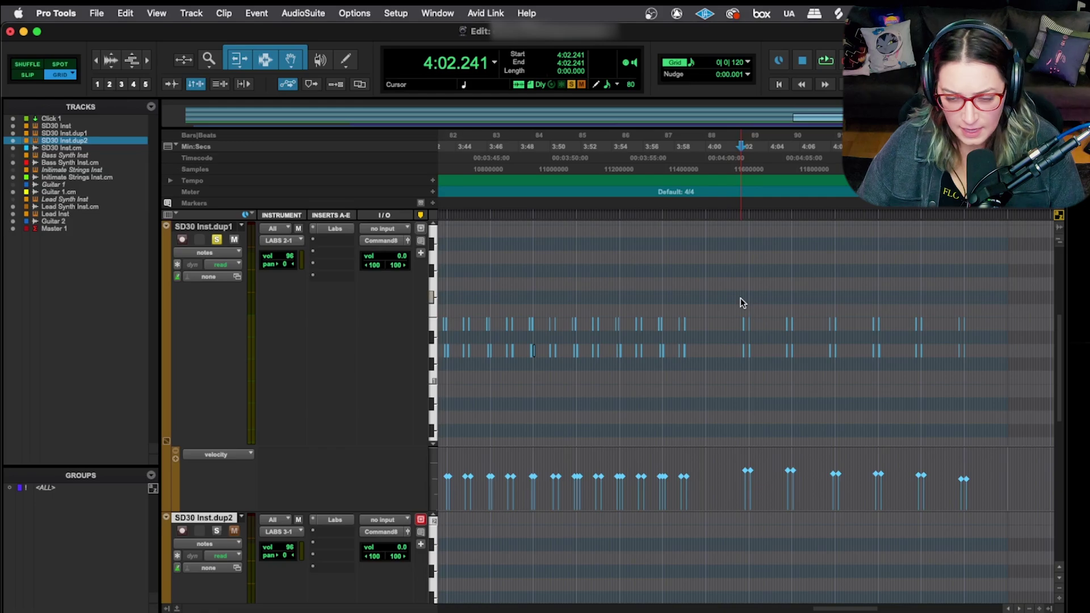
key("super+bracketright")
key("super+bracketright")
key("super+bracketleft")
key("super+bracketleft")
key("super+bracketleft")
key("super+bracketleft")
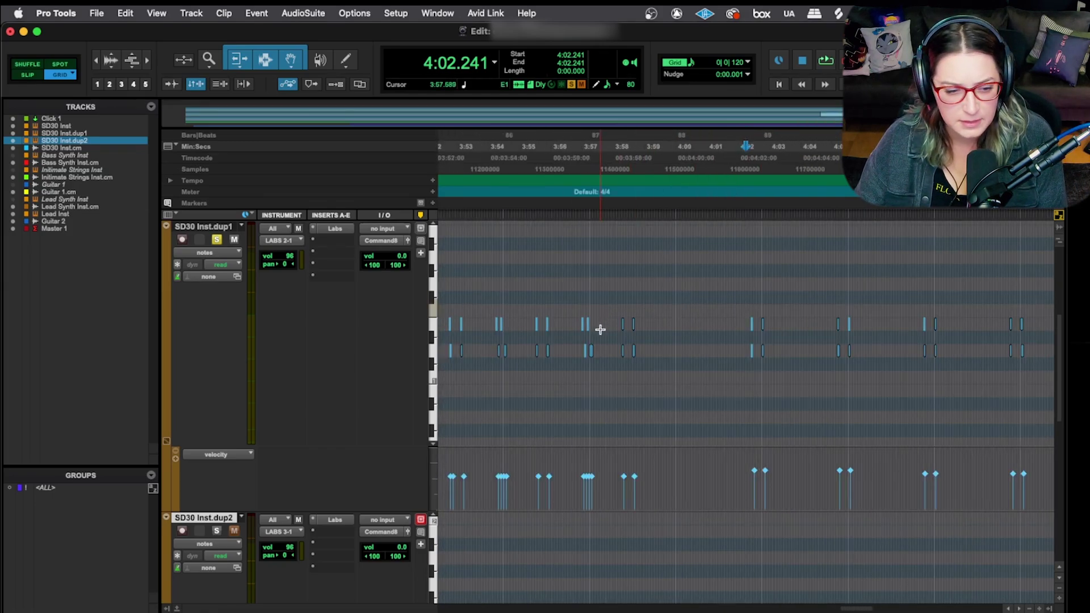
right_click(204, 521)
left_click(276, 532)
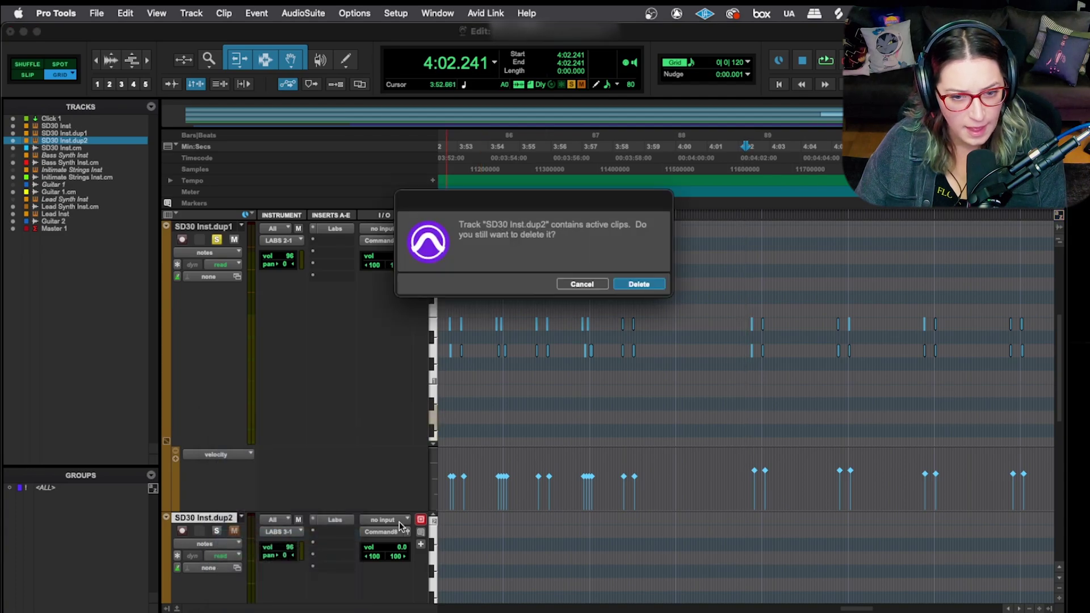
left_click(637, 283)
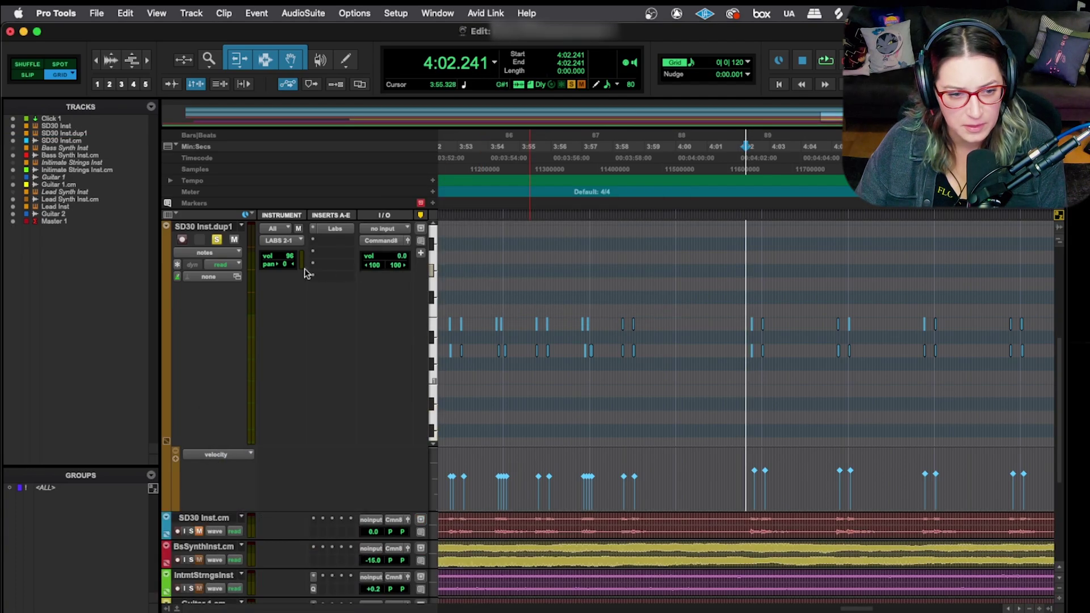
Duplicate SD30 Inst.dup1 once to create a fresh copy.
left_click(208, 226)
right_click(209, 226)
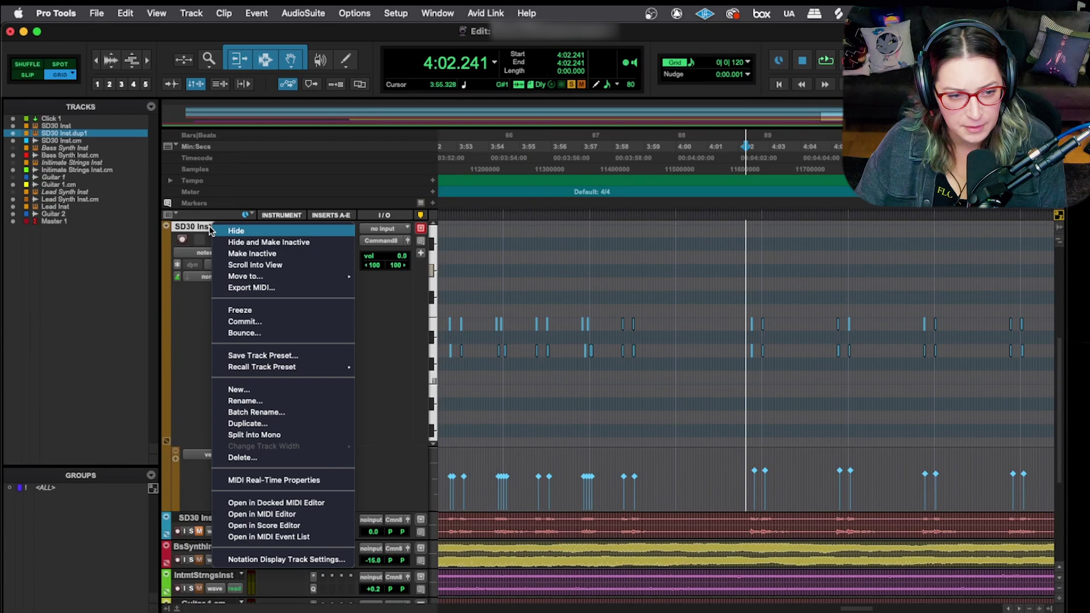
left_click(284, 423)
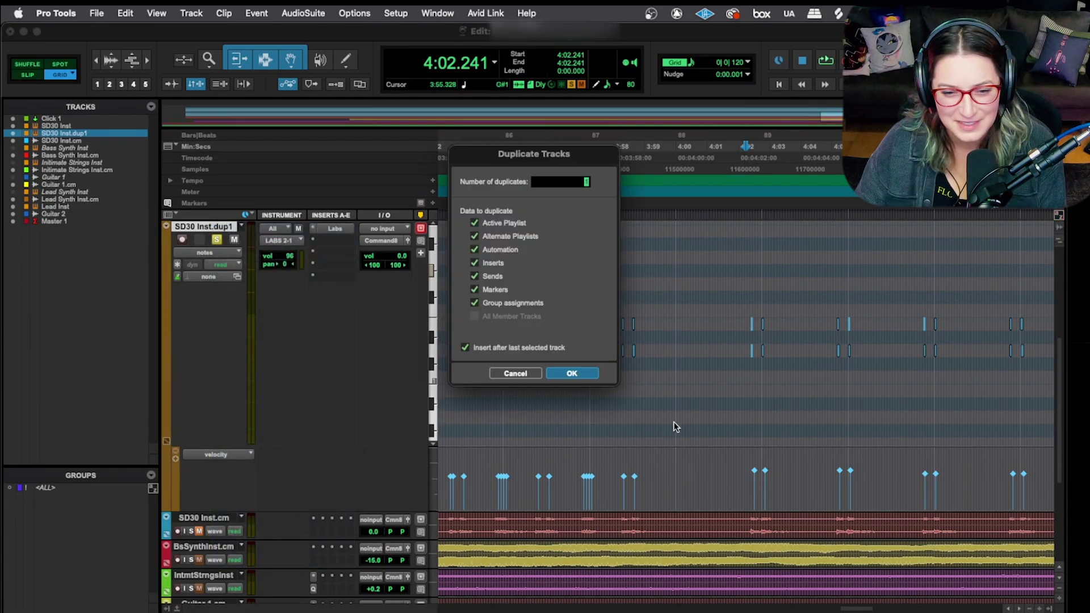
left_click(572, 373)
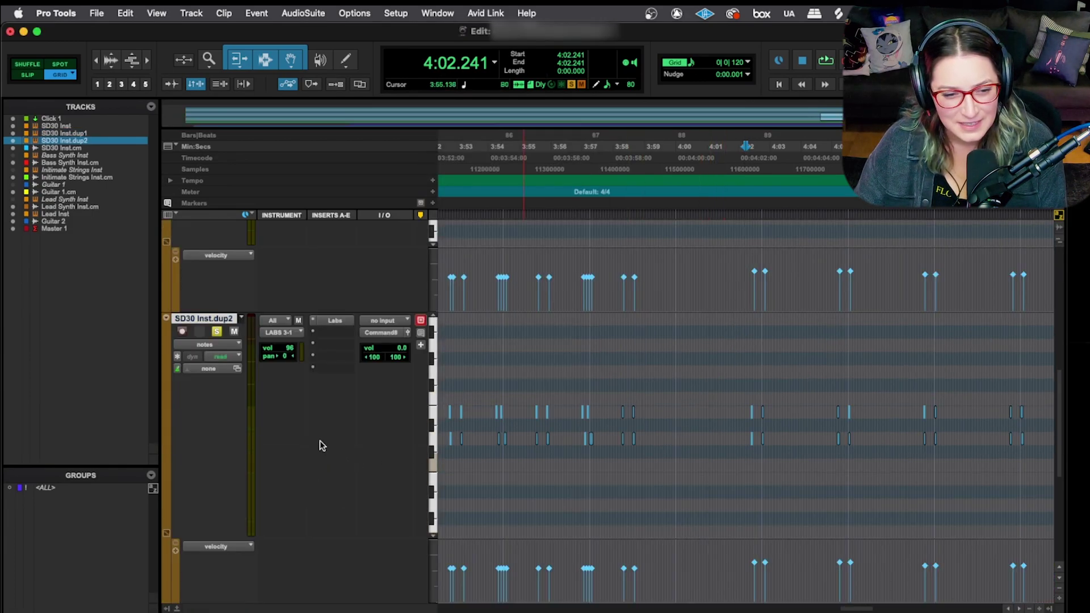
scroll(262, 373, "up", 5)
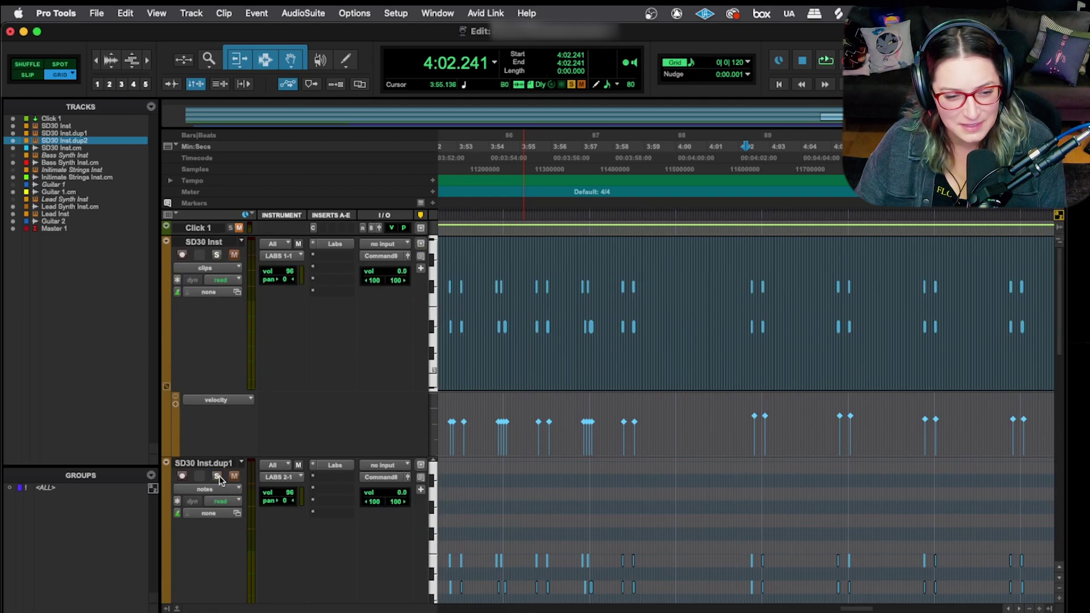
scroll(516, 474, "down", 5)
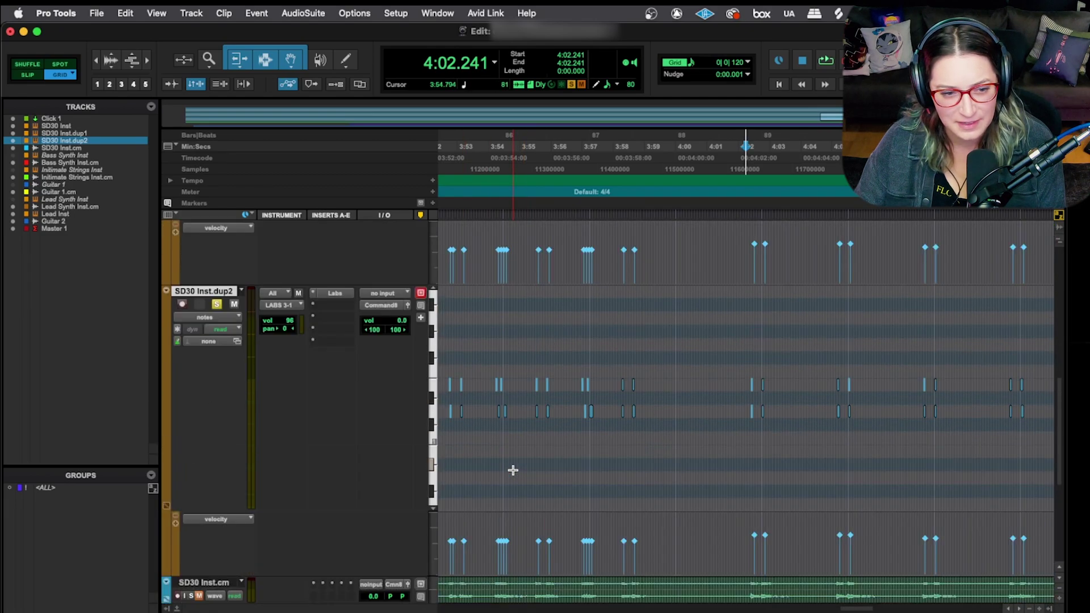
Place the edit point at 4:02.586 among the new track's snare notes.
left_click(735, 339)
scroll(736, 339, "up", 3)
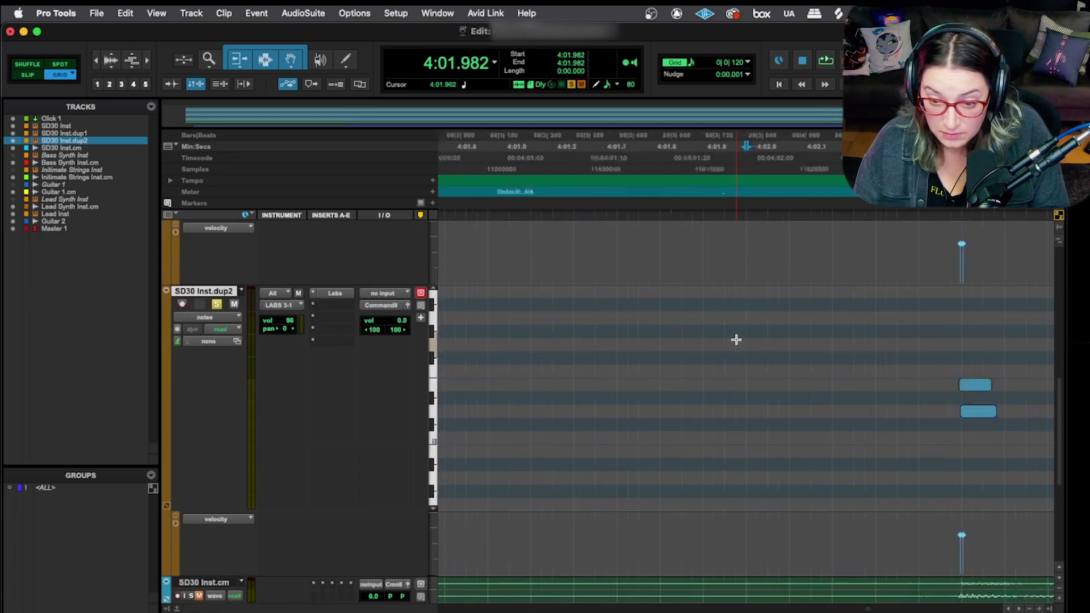
scroll(736, 339, "down", 3)
left_click(905, 331)
scroll(904, 331, "up", 3)
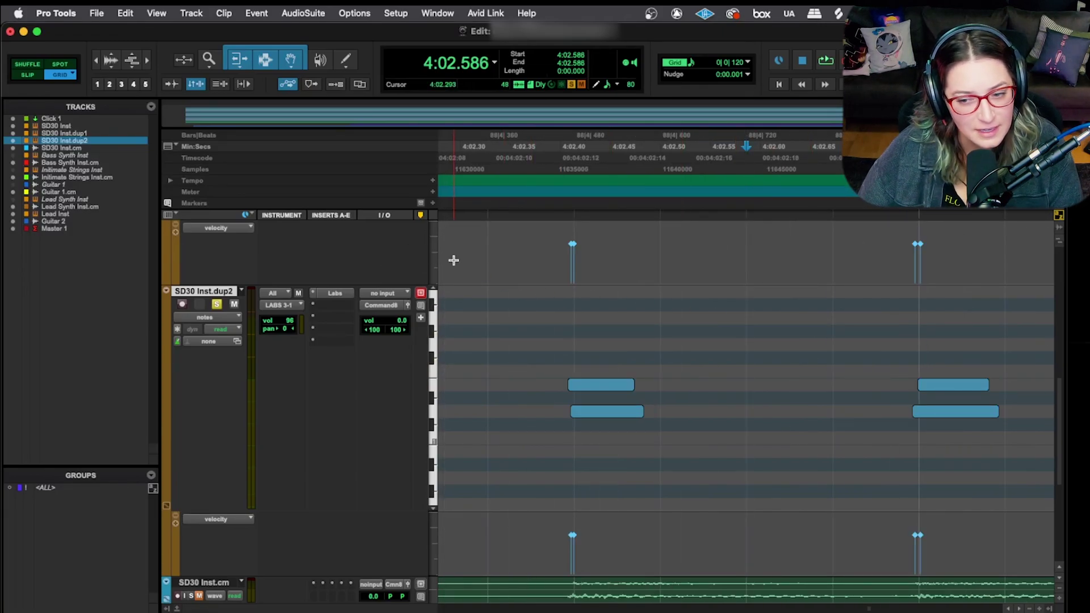
Enable real-time quantize at 79% strength and write it permanently into the notes.
left_click(287, 13)
mouse_move(257, 13)
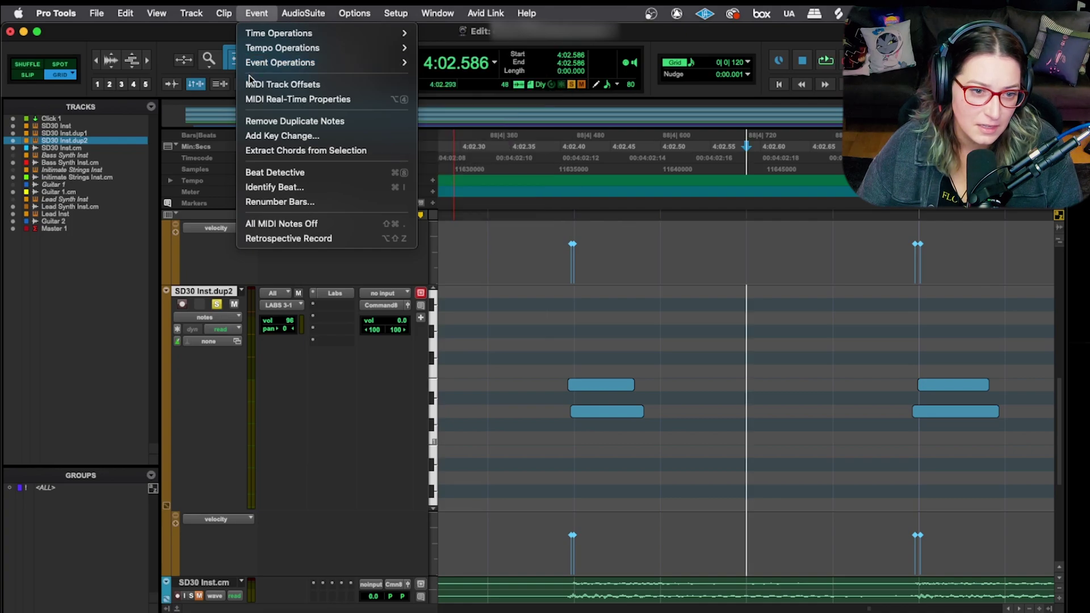
left_click(255, 99)
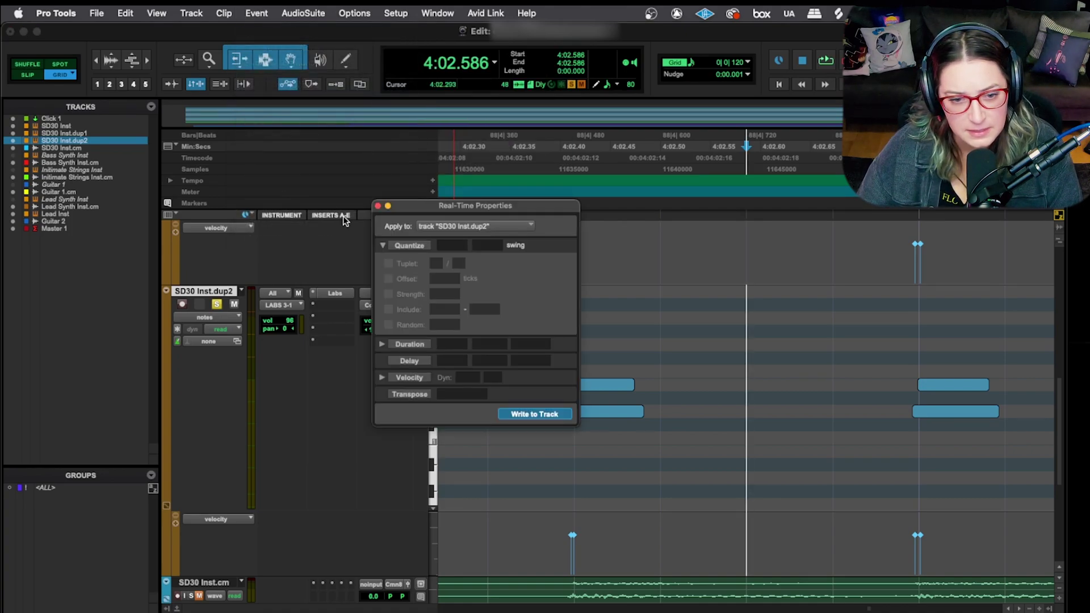
left_click(409, 245)
left_click(388, 294)
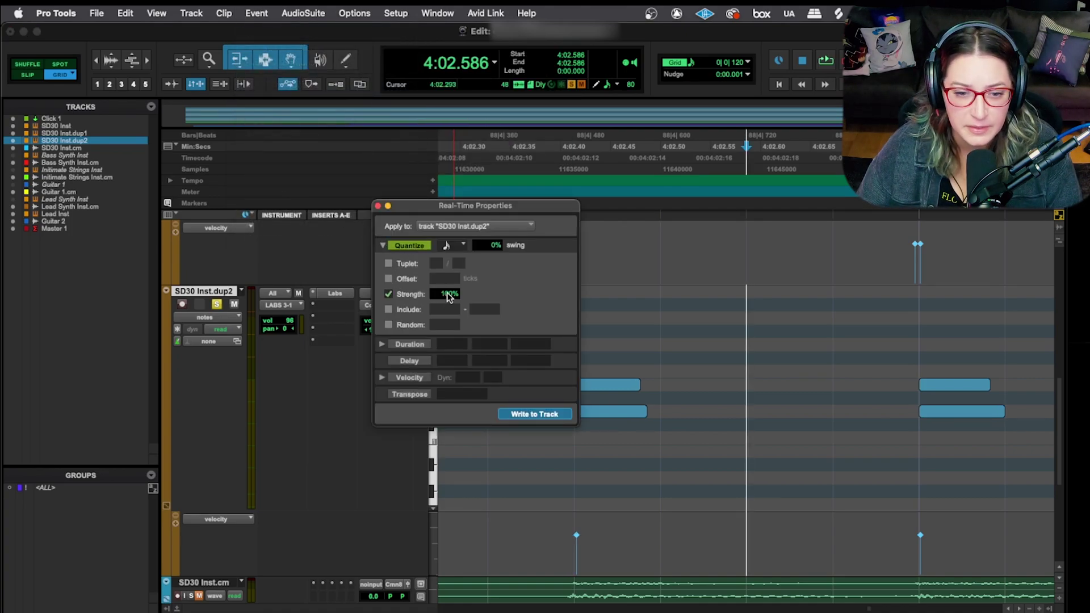
mouse_move(443, 299)
left_mouse_down()
mouse_move(433, 312)
mouse_move(440, 328)
mouse_move(446, 300)
left_mouse_up()
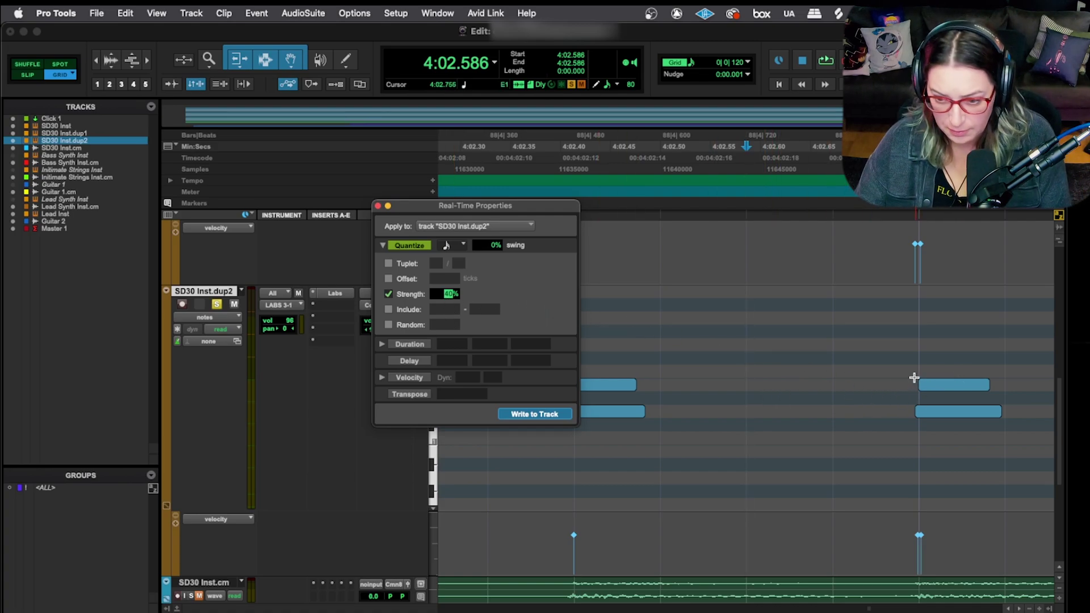
key("super+bracketleft")
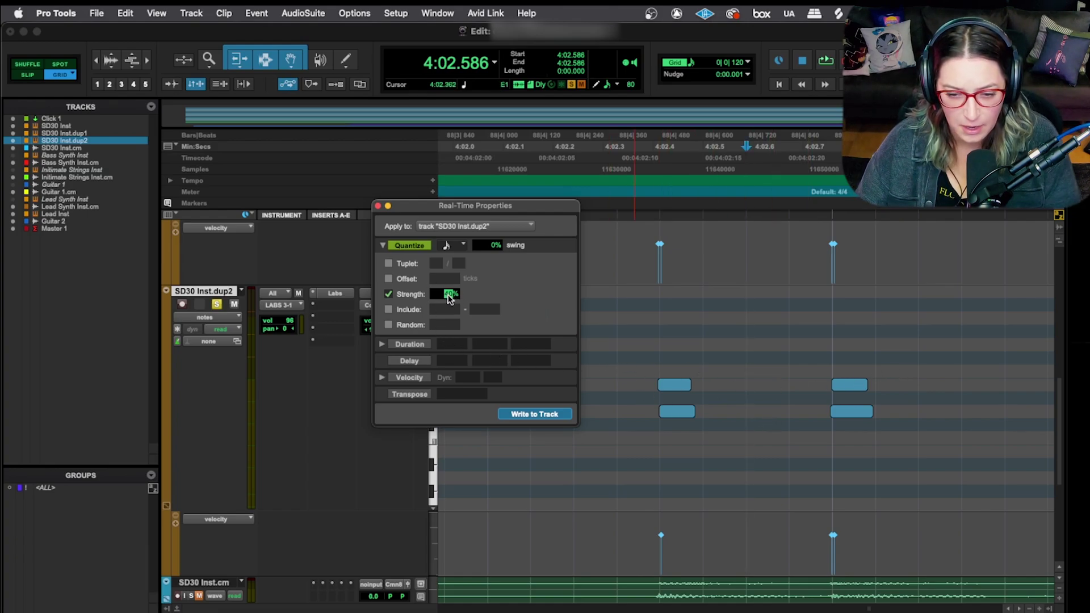
left_click(557, 418)
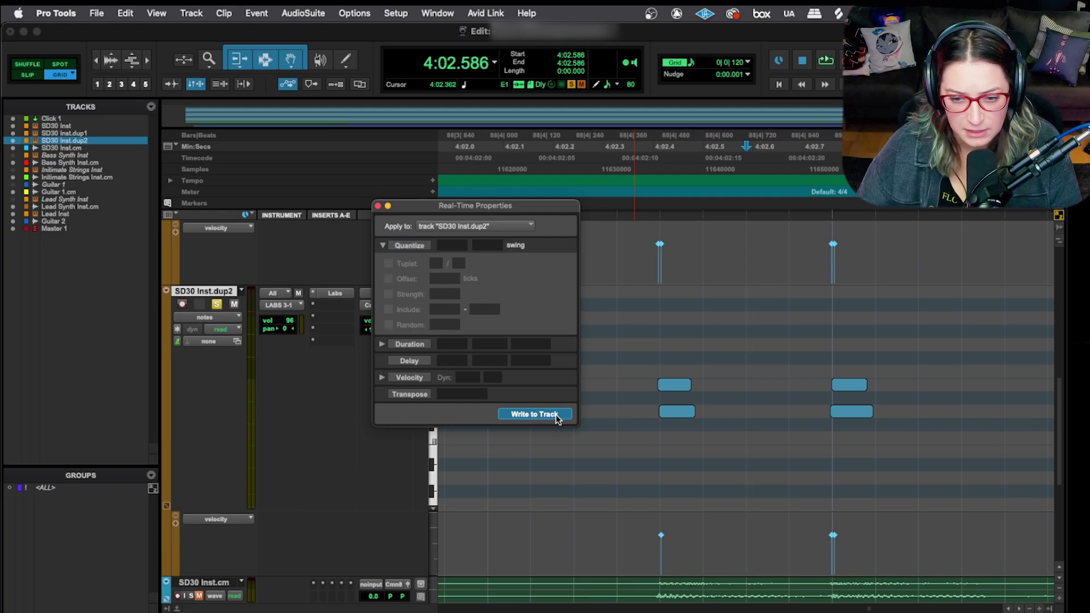
Trim the upper snare note's start to 4:02.758, just after its partner, forming a flam.
left_click(378, 205)
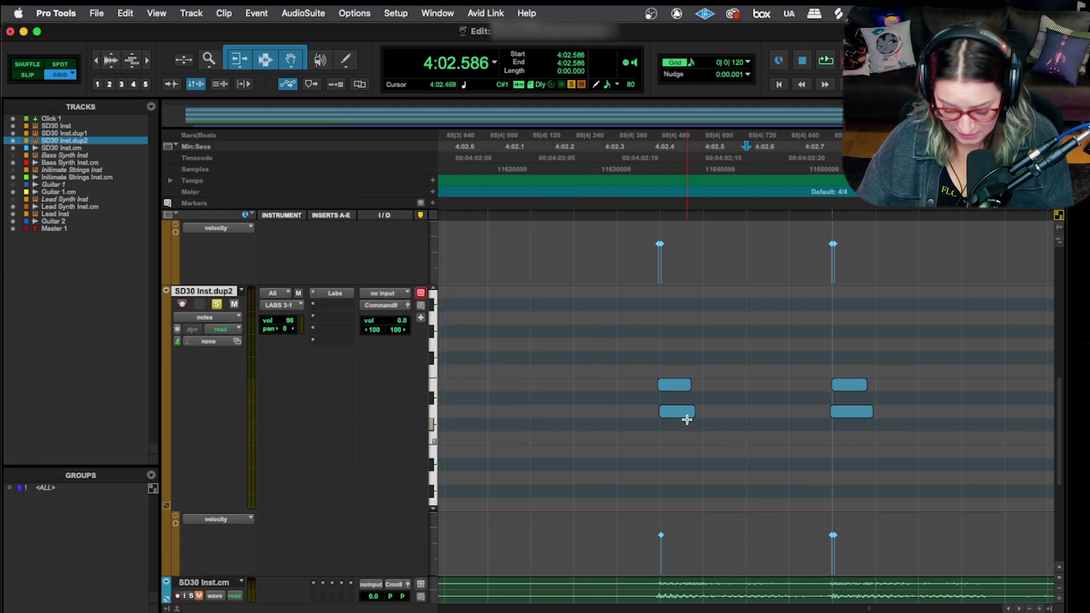
left_click(836, 395)
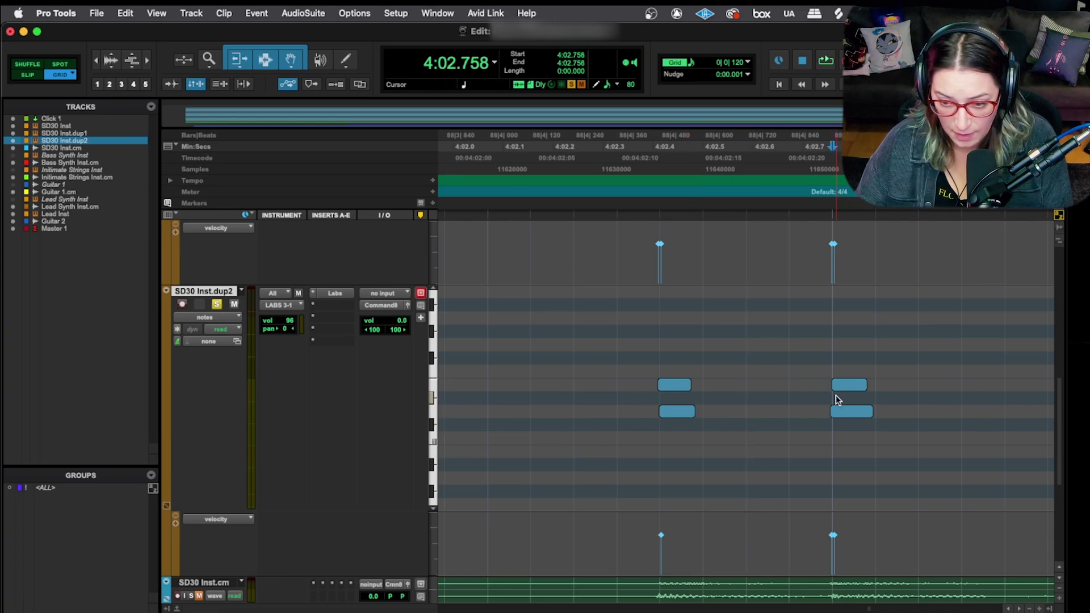
key("super+bracketright")
key("super+bracketright")
key("super+bracketright")
key("super+bracketright")
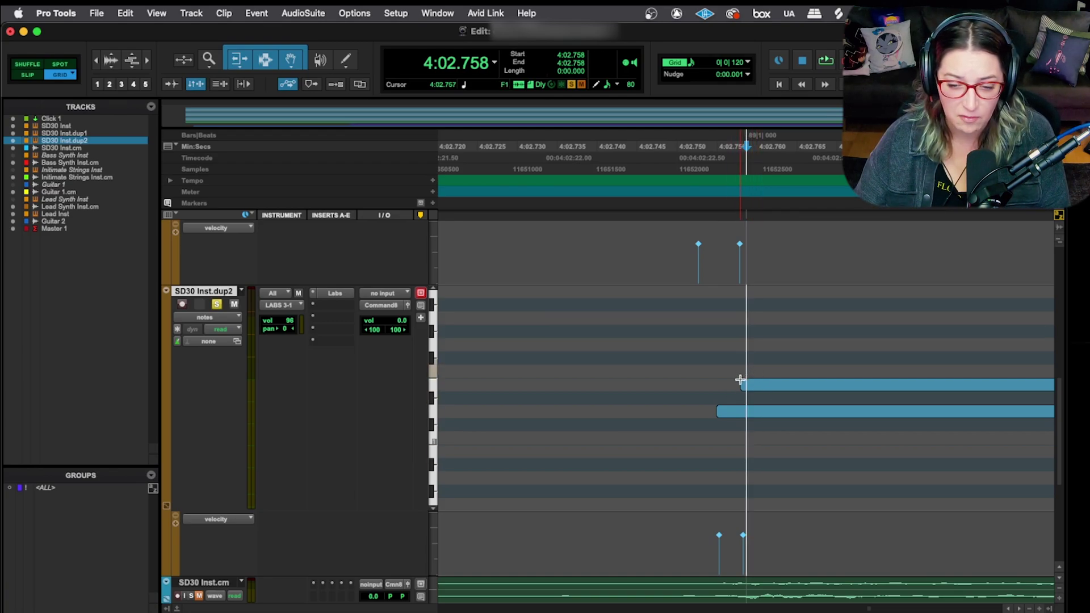
left_click_drag(740, 384, 747, 384)
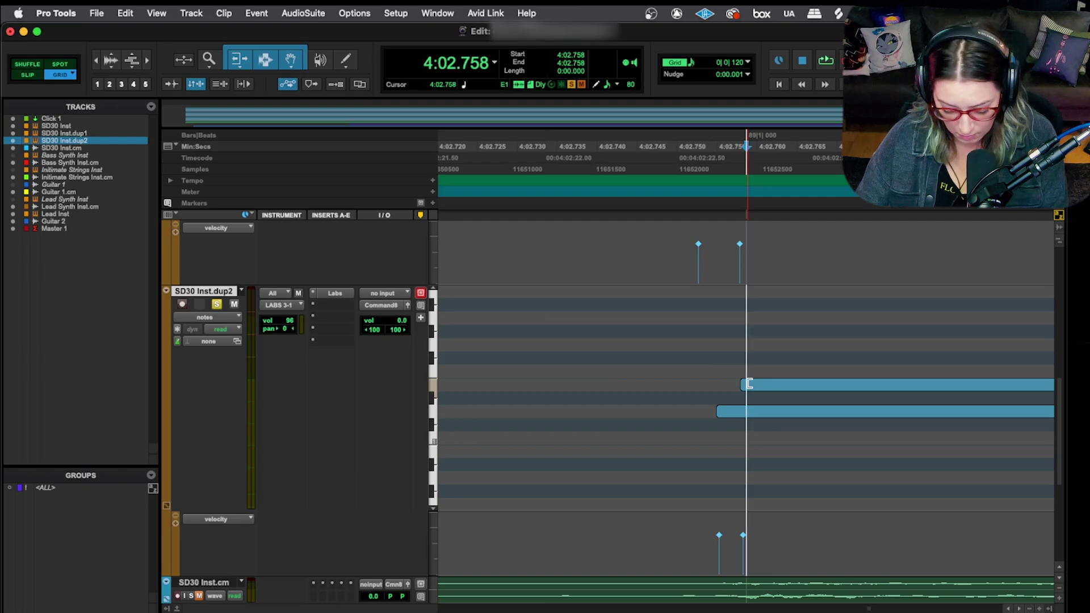
key("r")
key("r")
key("r")
key("r")
key("r")
key("r")
key("r")
key("r")
key("r")
key("r")
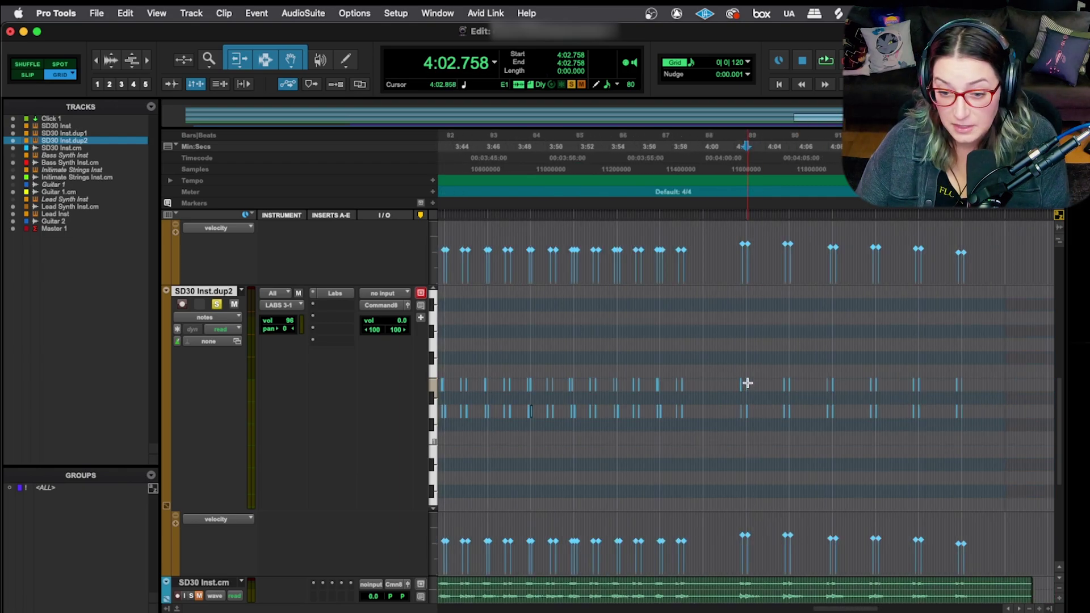
key("r")
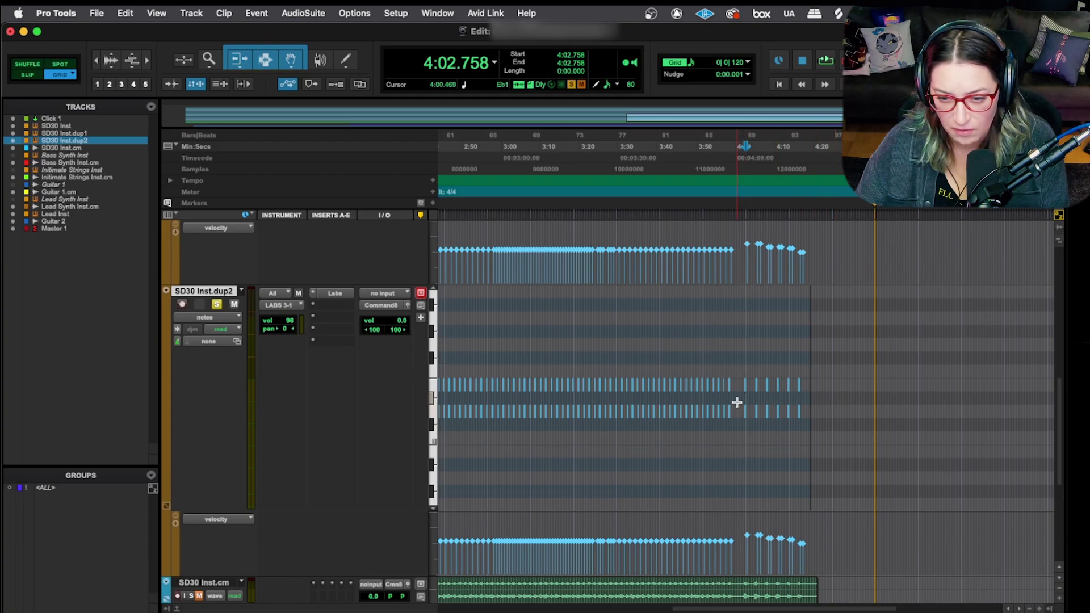
Select the last group of snare notes around 4:01–4:04 and zoom in on them.
left_click_drag(739, 399, 828, 430)
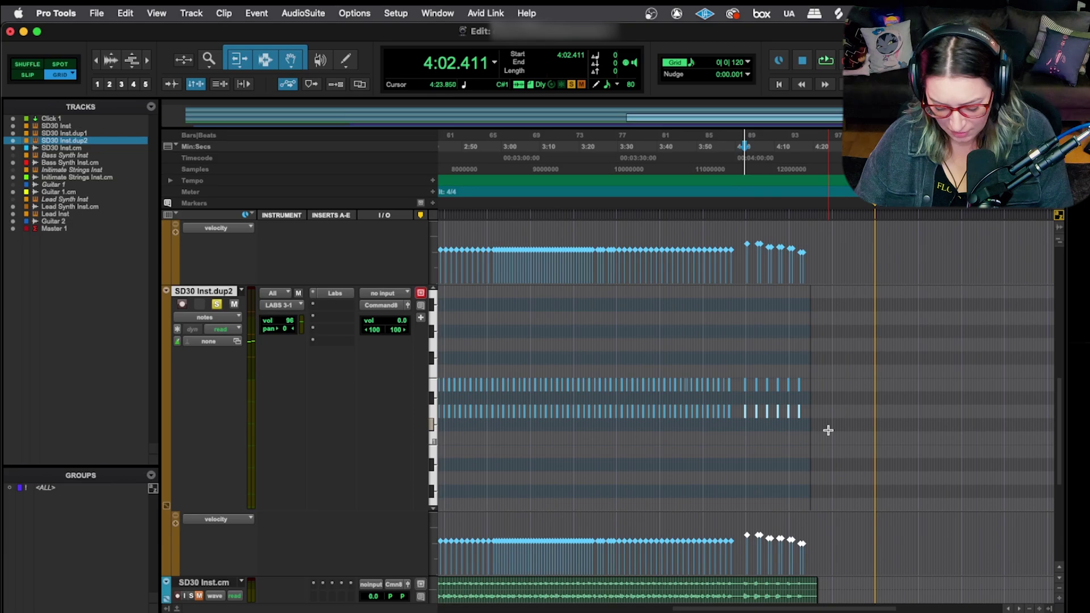
key("super+bracketright")
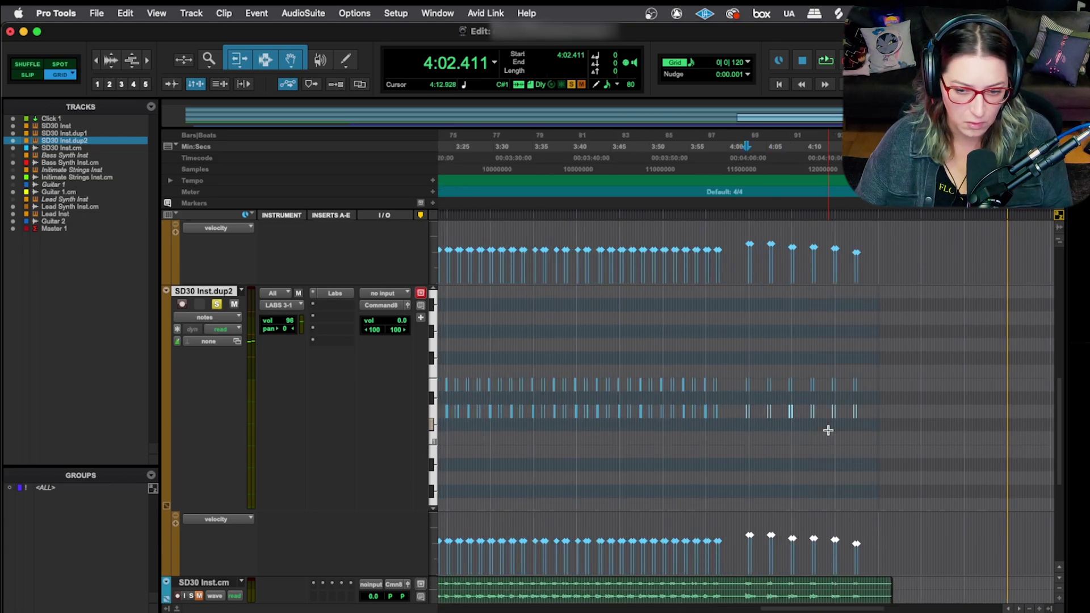
key("super+bracketright")
key("super+bracketright")
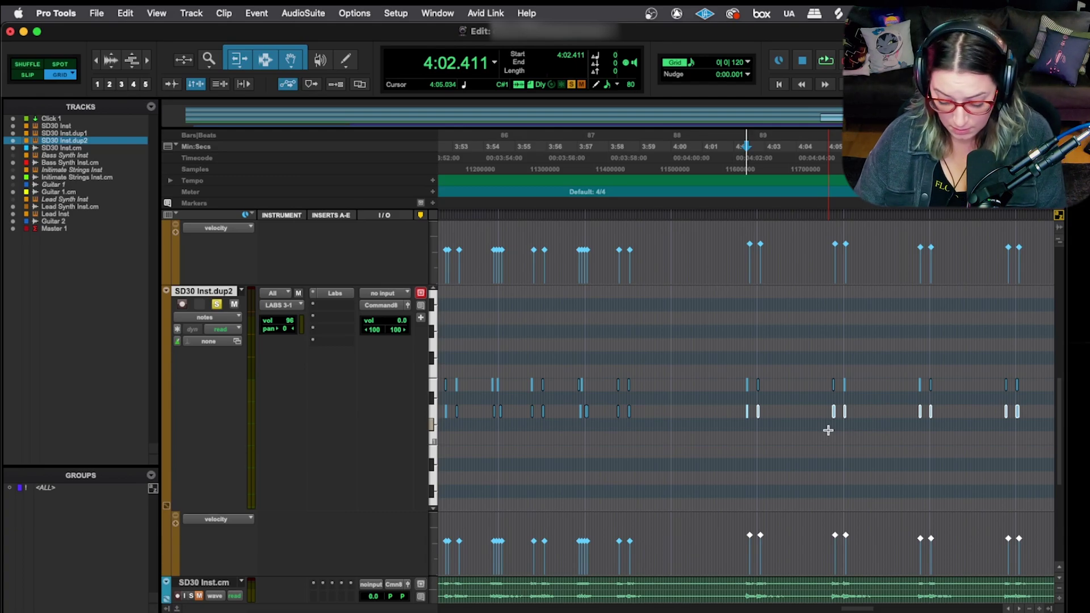
key("super+bracketright")
key("super+bracketleft")
key("super+bracketleft")
key("super+bracketleft")
scroll(852, 386, "down", 2)
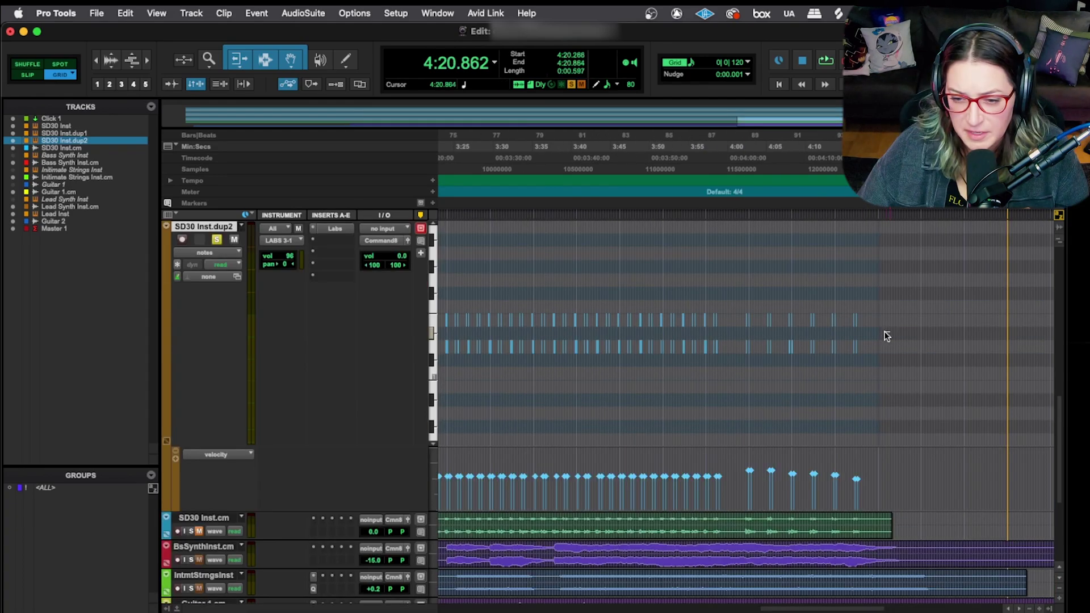
left_click_drag(888, 333, 738, 362)
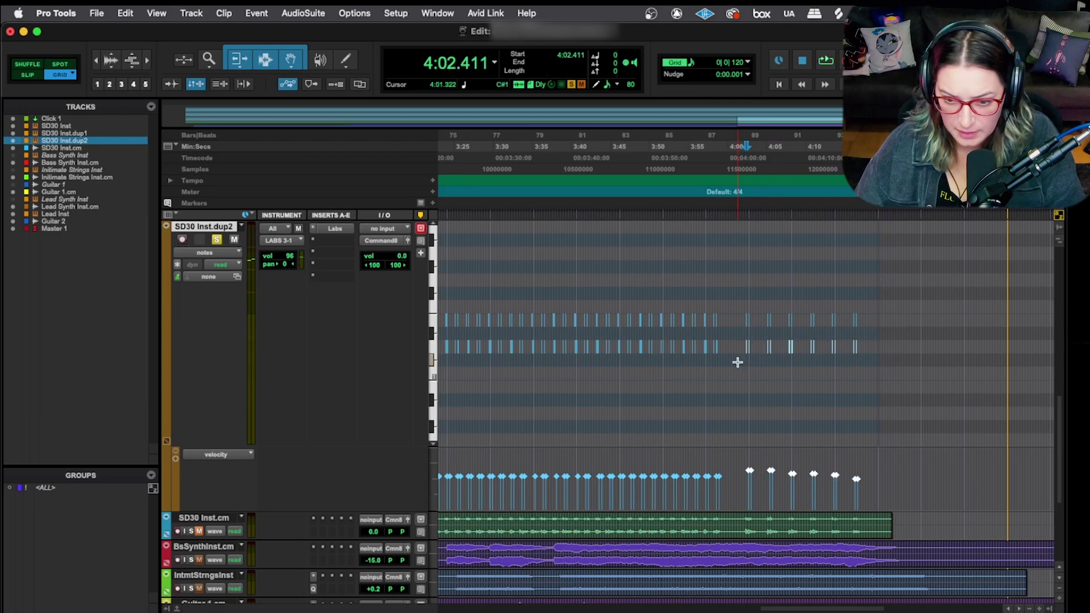
Delete the six lower-pitch snare notes and duplicate the six upper-row notes.
key("Delete")
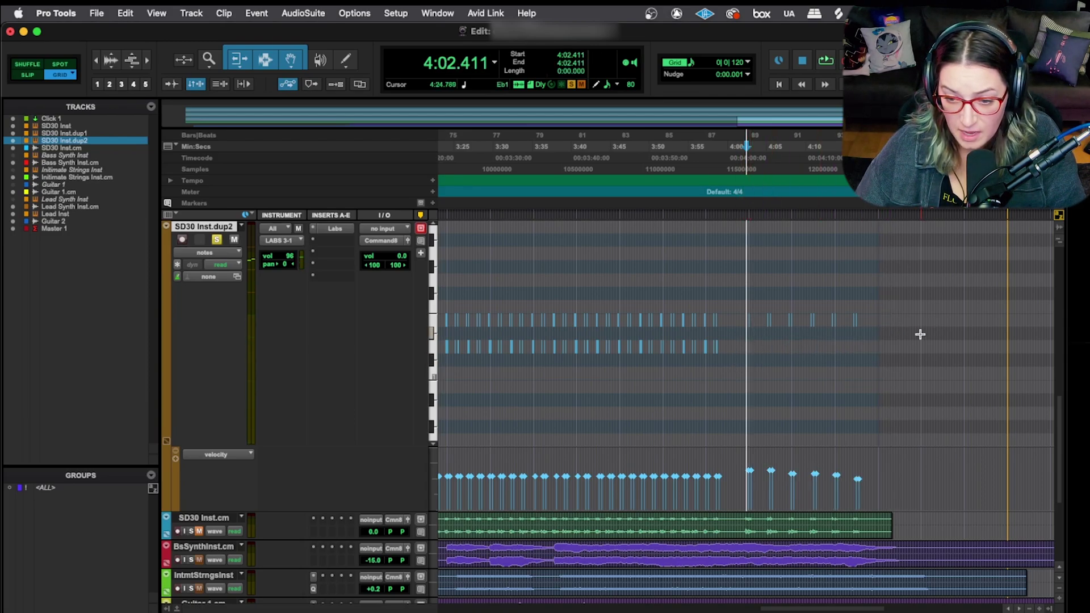
left_click_drag(906, 336, 732, 302)
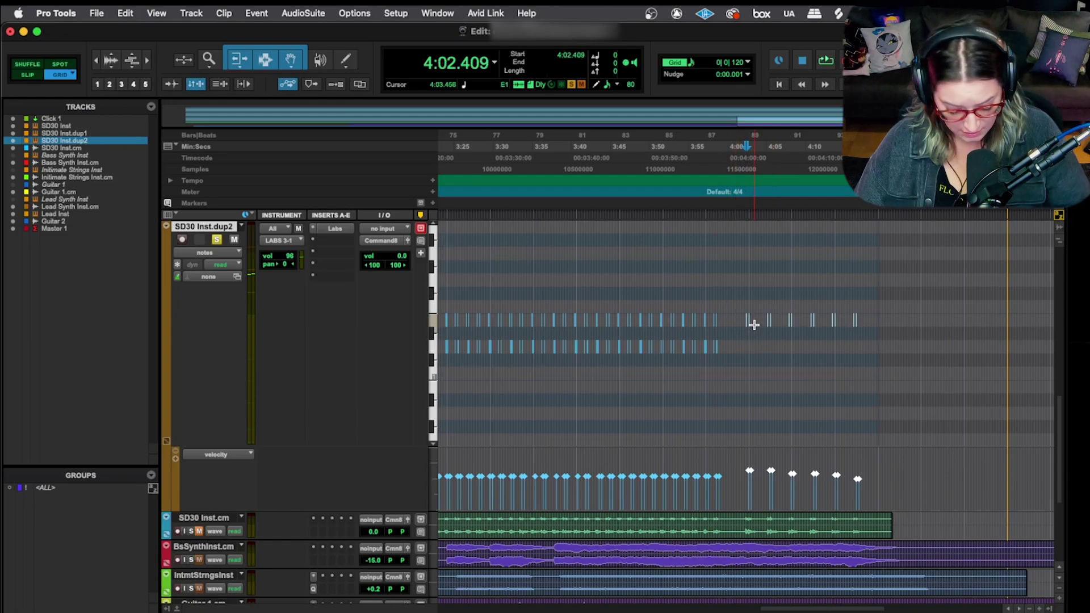
key("super+d")
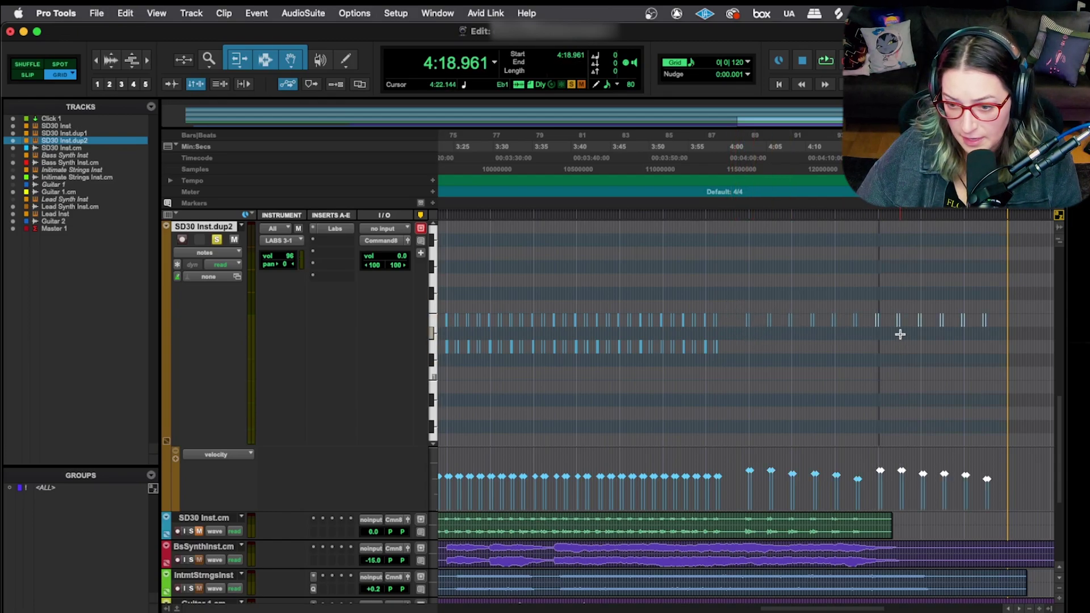
Move the duplicated notes down to the lower snare pitch under the 4:02–4:16 hits.
key("super+bracketright")
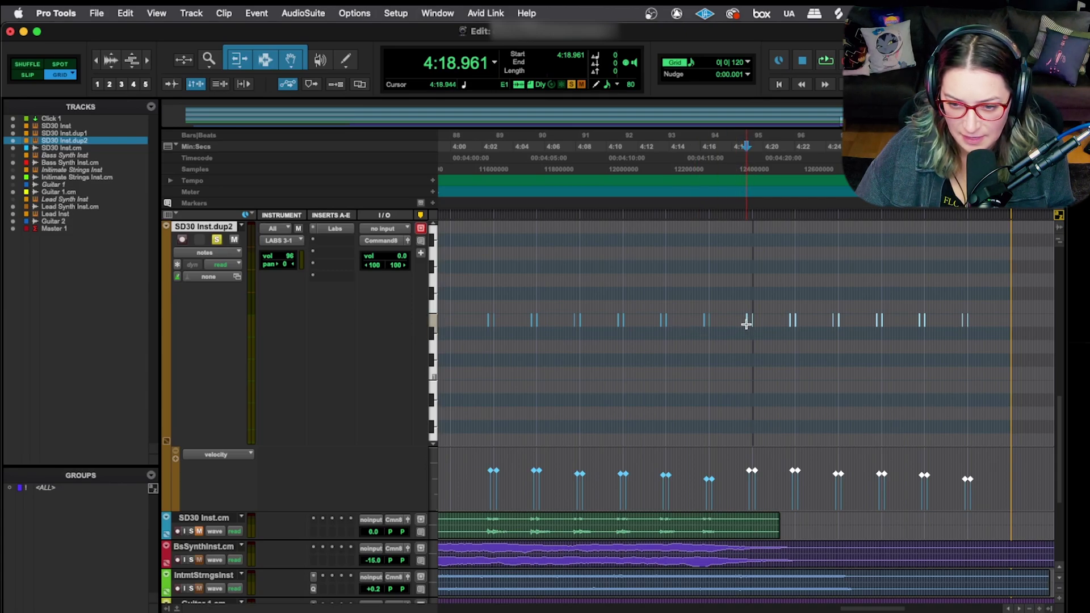
left_click_drag(747, 323, 486, 350)
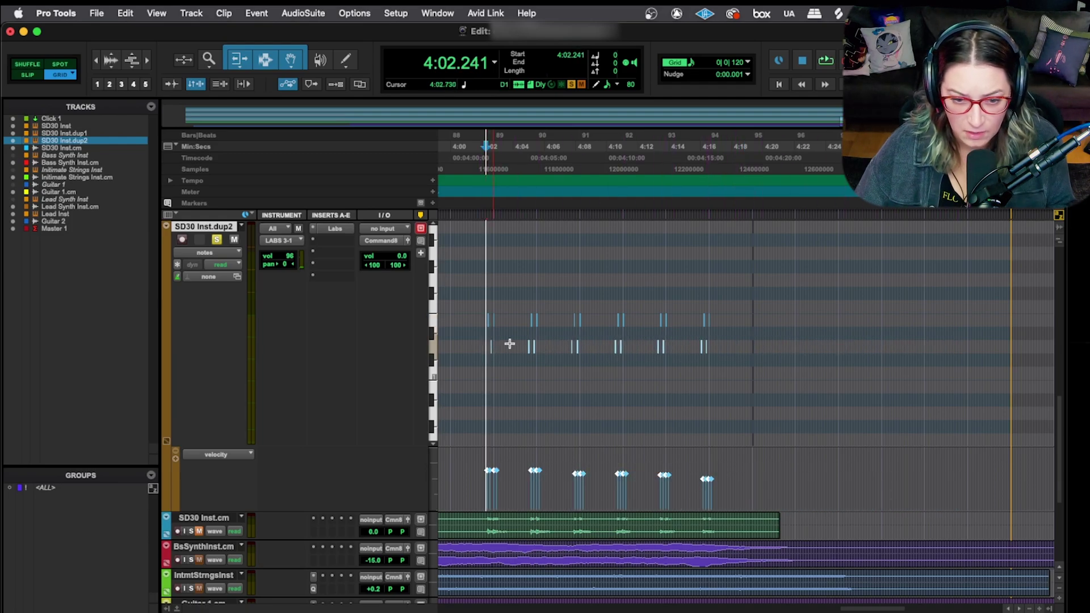
key("t")
key("t")
key("t")
Align the copied lower snare note to start at 4:02.409 with its upper partner, then audition it.
key("t")
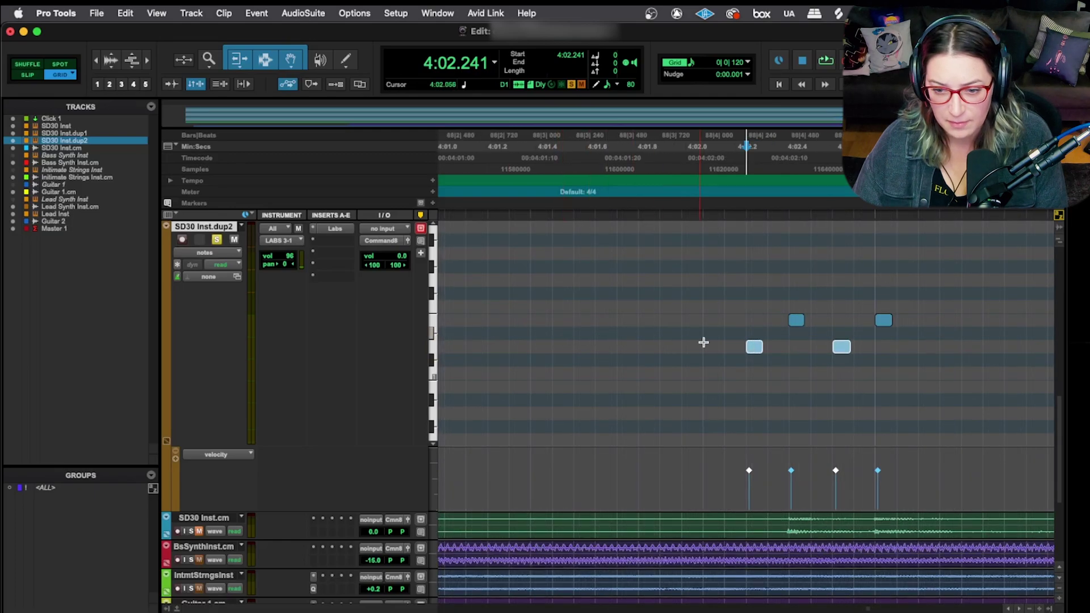
left_click_drag(748, 347, 788, 347)
key("t")
key("t")
key("t")
key("t")
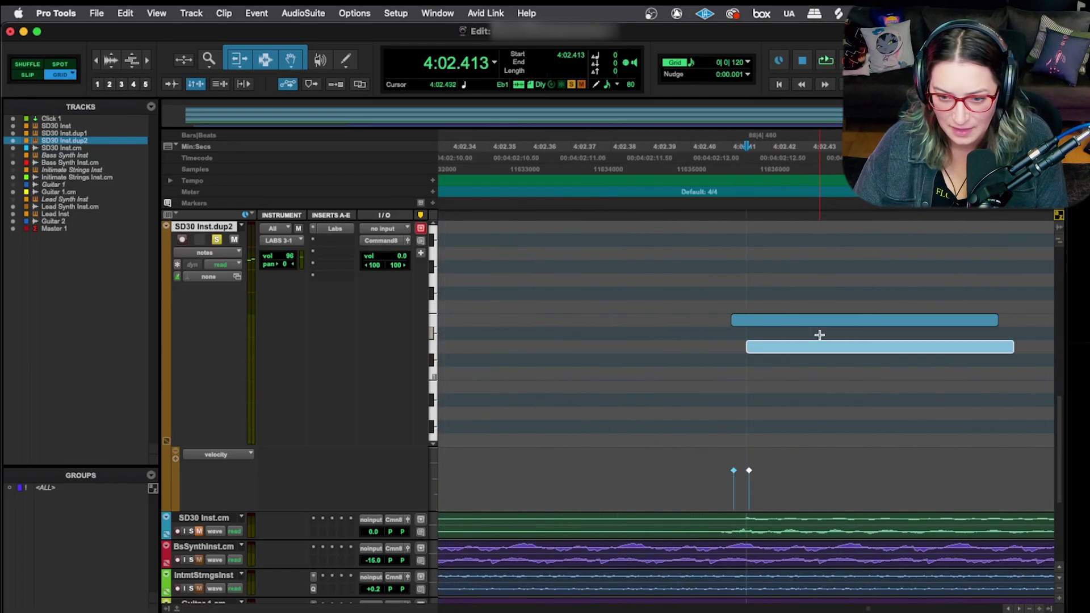
key("t")
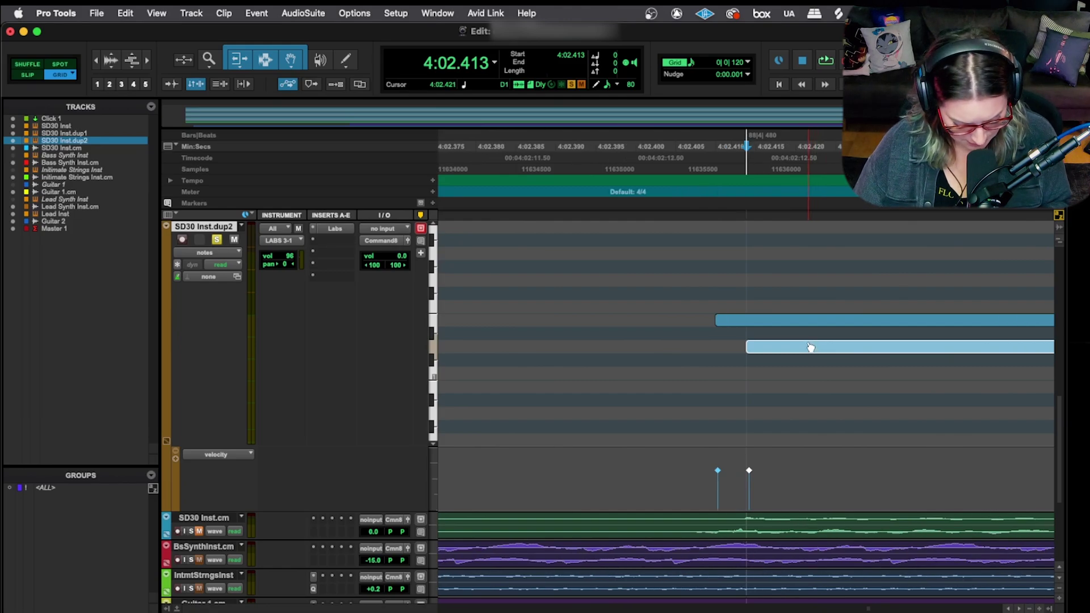
left_click_drag(809, 349, 775, 343)
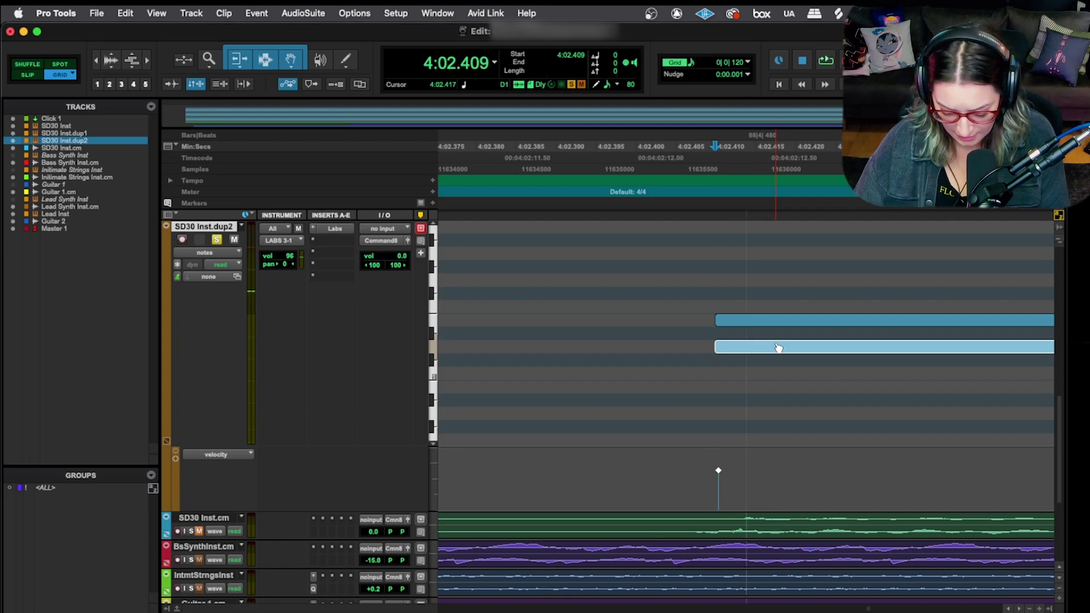
key("t")
key("t")
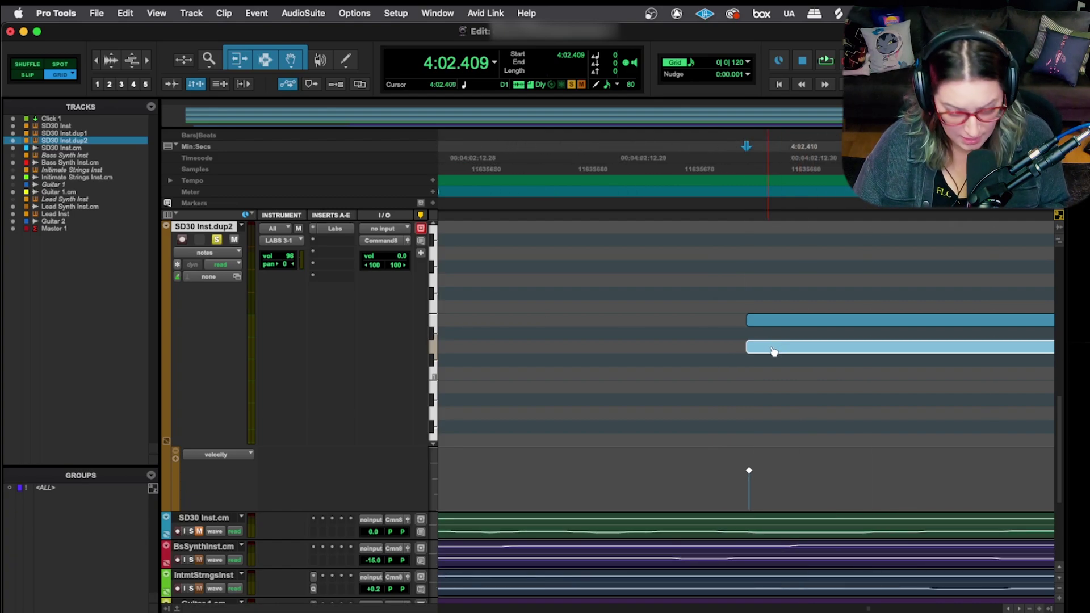
left_click(773, 351)
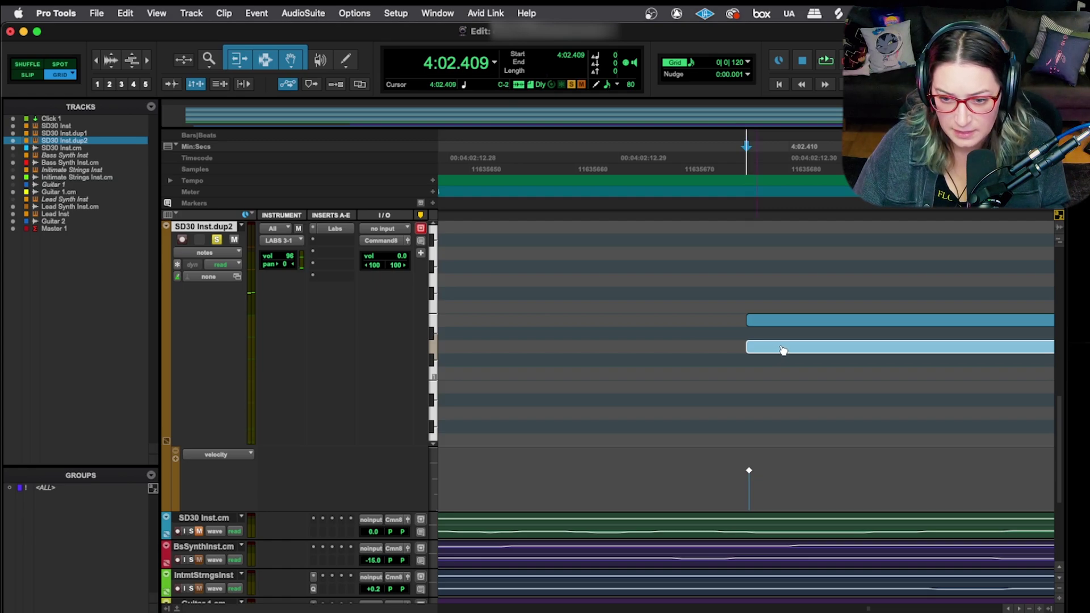
mouse_move(763, 350)
left_mouse_down()
mouse_move(723, 352)
mouse_move(832, 350)
mouse_move(732, 347)
mouse_move(776, 352)
left_mouse_up()
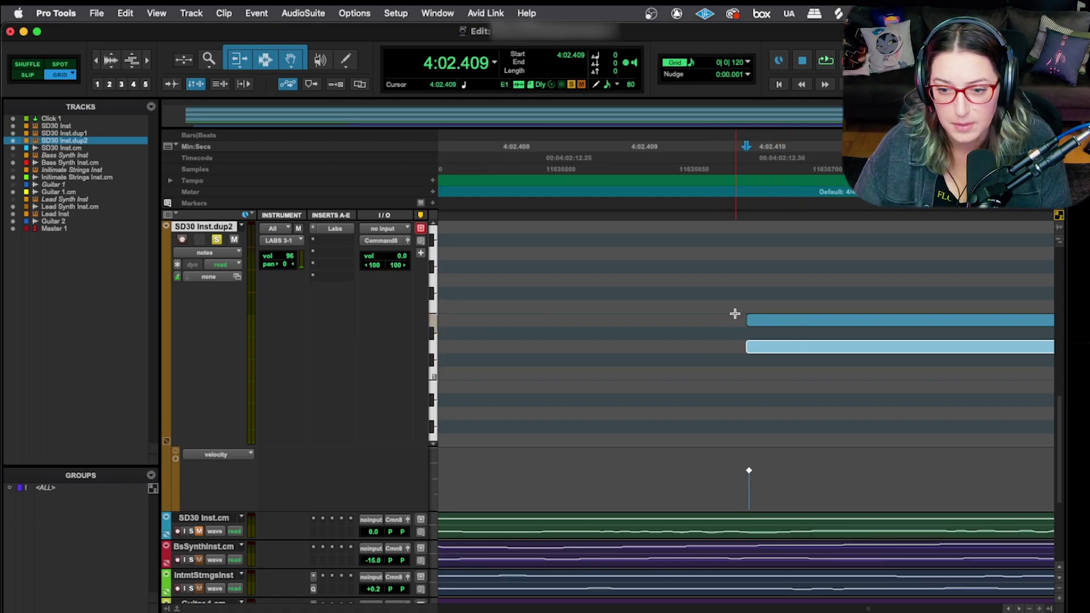
scroll(734, 314, "down", 10)
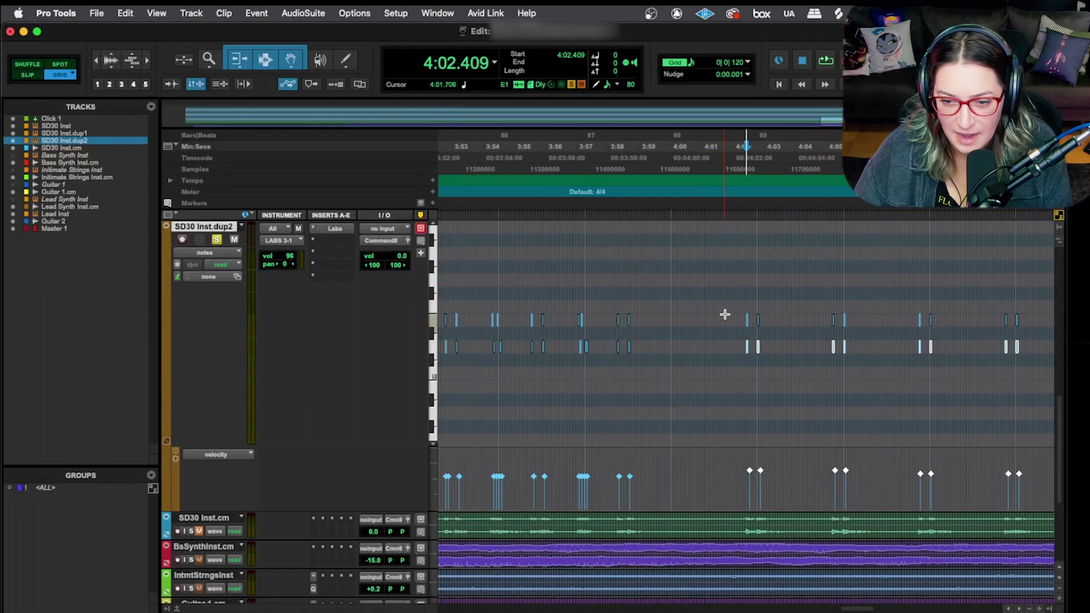
Nudge the lower snare note 2 ms earlier, from 4:02.409 to 4:02.407, then view the whole part.
scroll(749, 321, "down", 4)
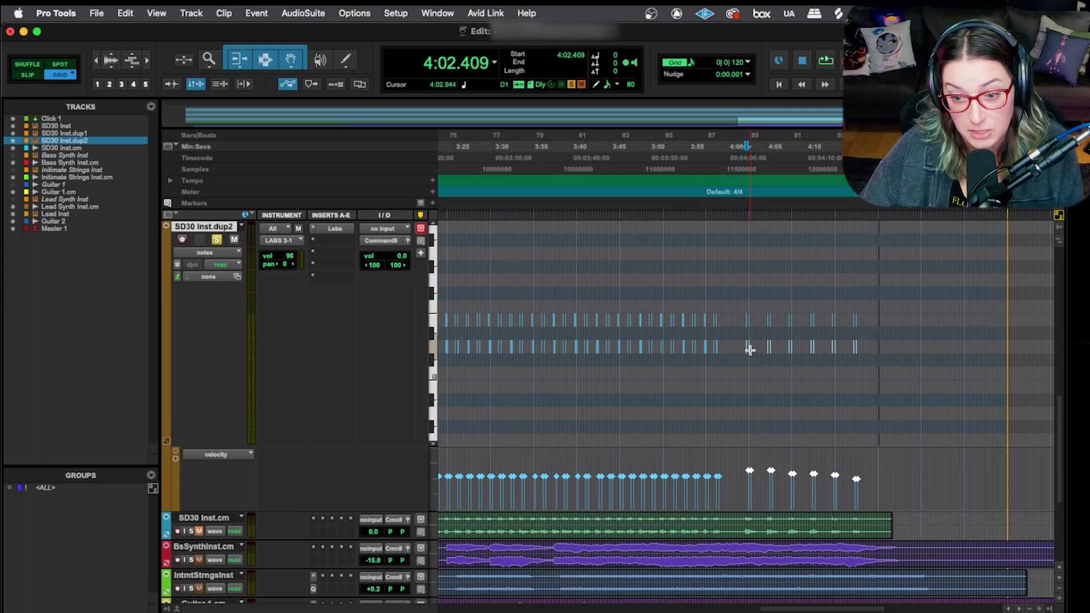
scroll(751, 350, "up", 10)
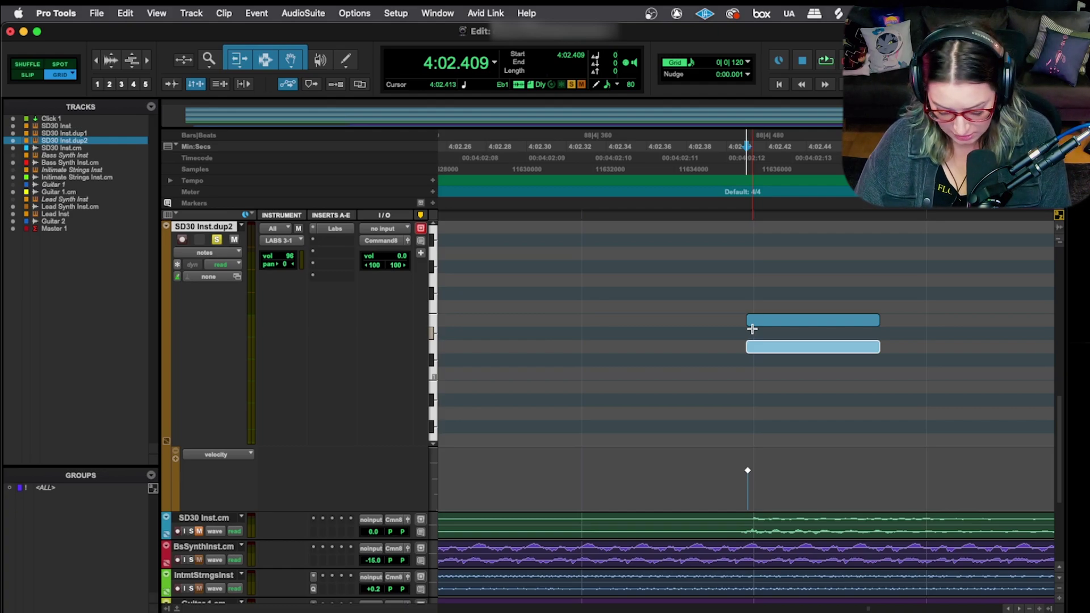
key("comma")
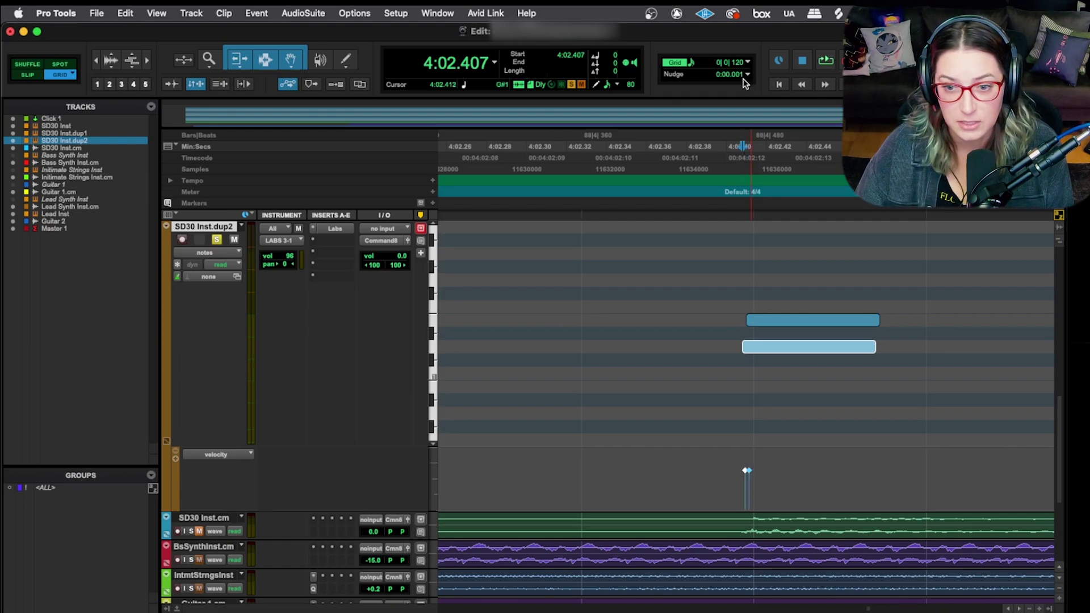
key("super+bracketright")
key("super+bracketright")
key("super+bracketright")
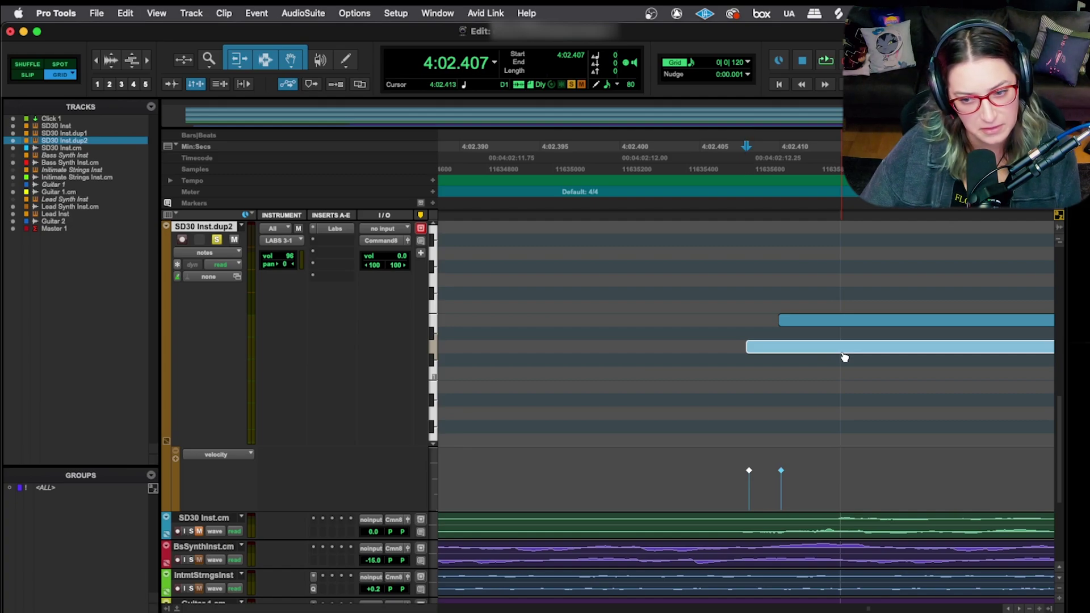
key("super+bracketleft")
key("super+bracketleft")
key("super+bracketleft")
key("super+bracketleft")
key("super+bracketleft")
key("super+bracketleft")
key("super+bracketleft")
key("super+bracketleft")
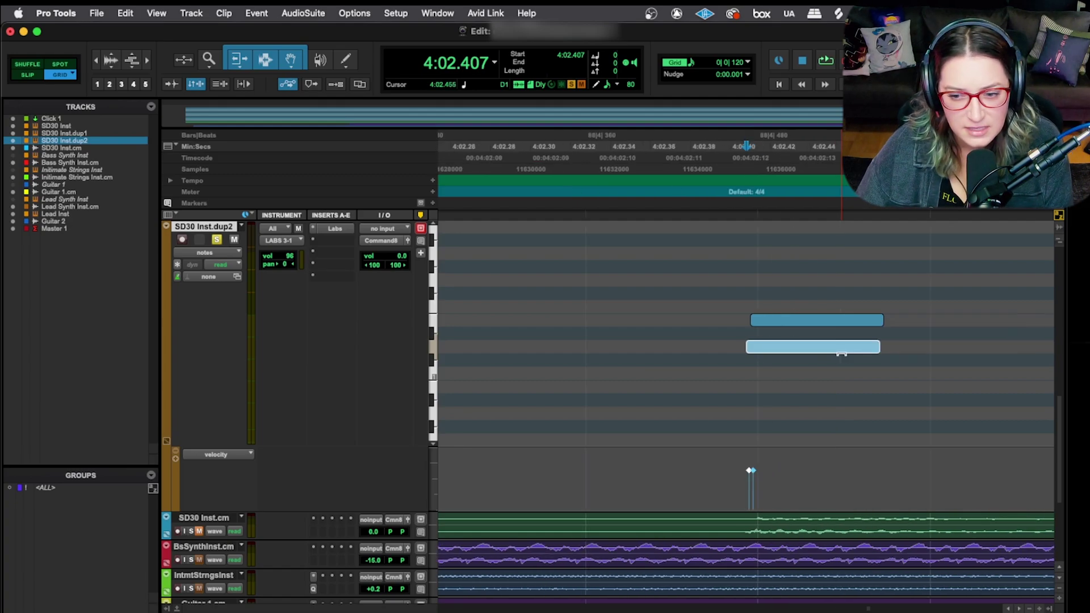
key("super+bracketleft")
key("super+bracketleft")
key("super+bracketleft")
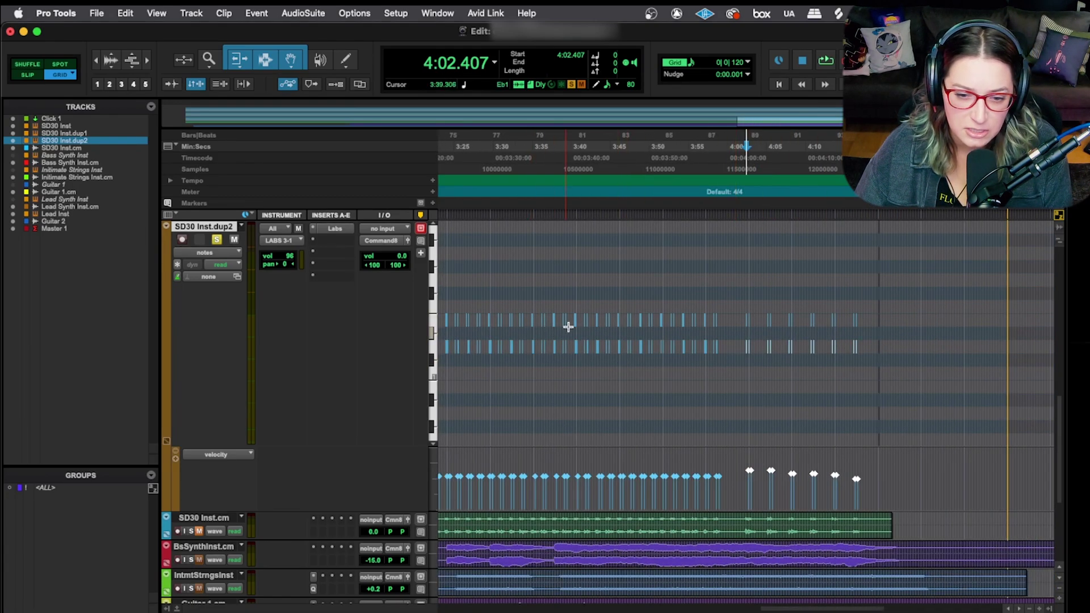
Play the flammed snare part from 3:37.672, then show the list of Nudge amounts.
left_click(553, 282)
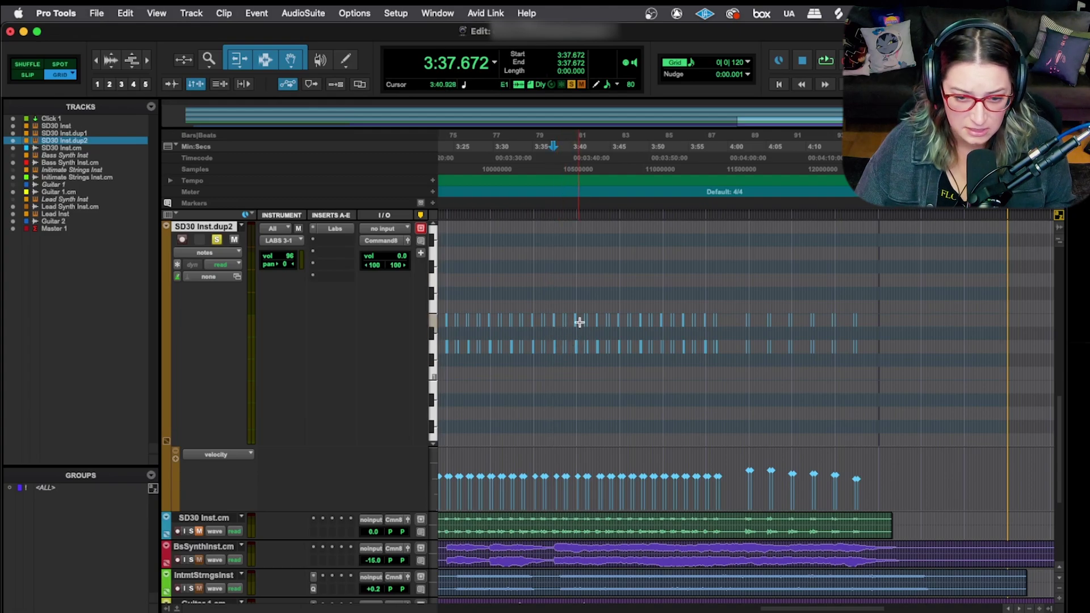
key("space")
key("space")
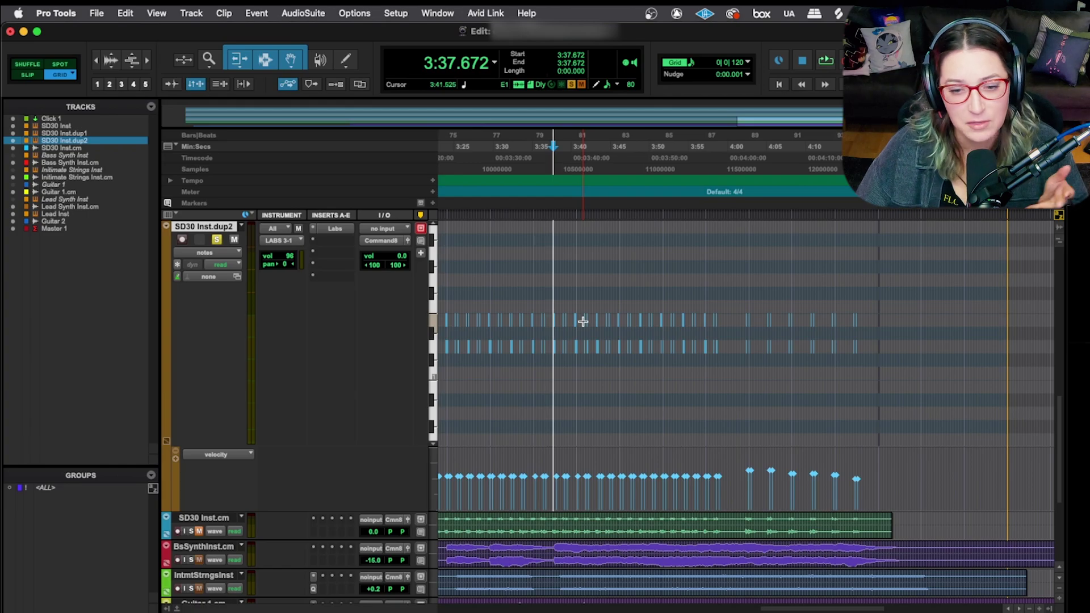
left_click(746, 75)
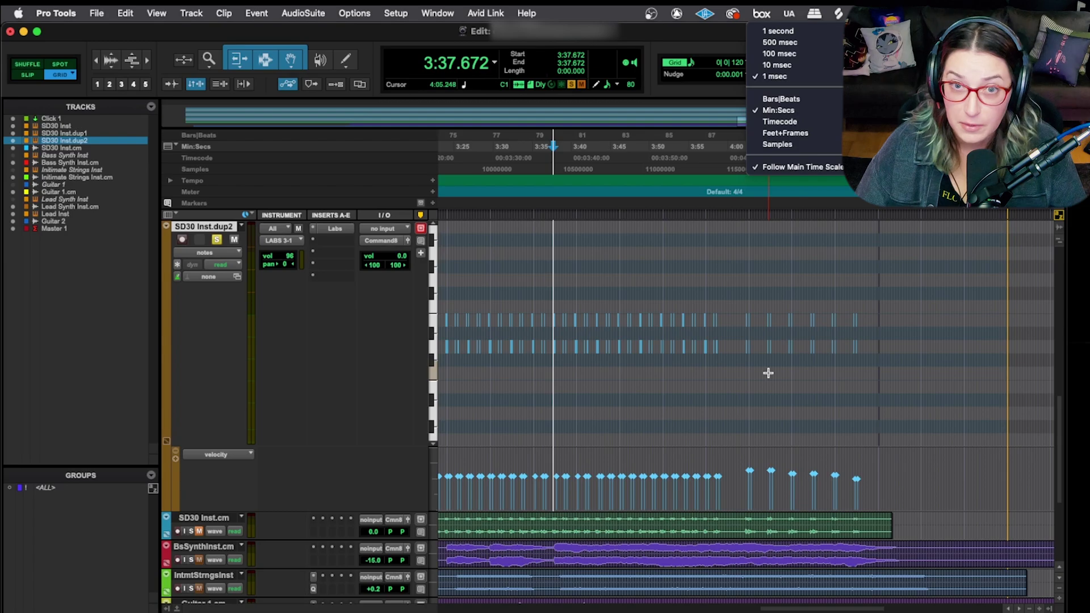
left_click(275, 12)
left_click(293, 11)
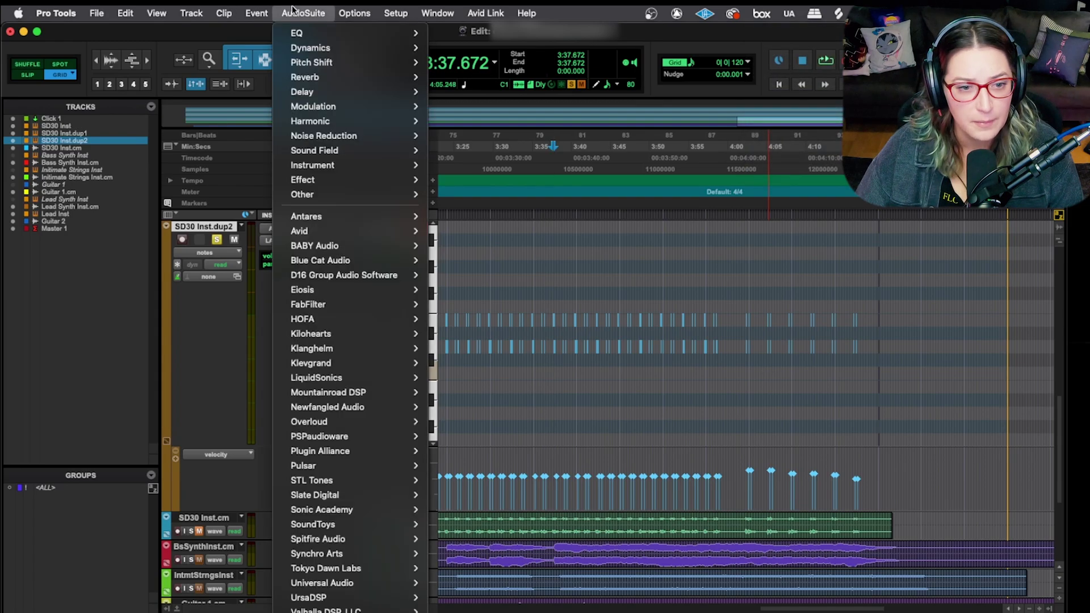
mouse_move(257, 13)
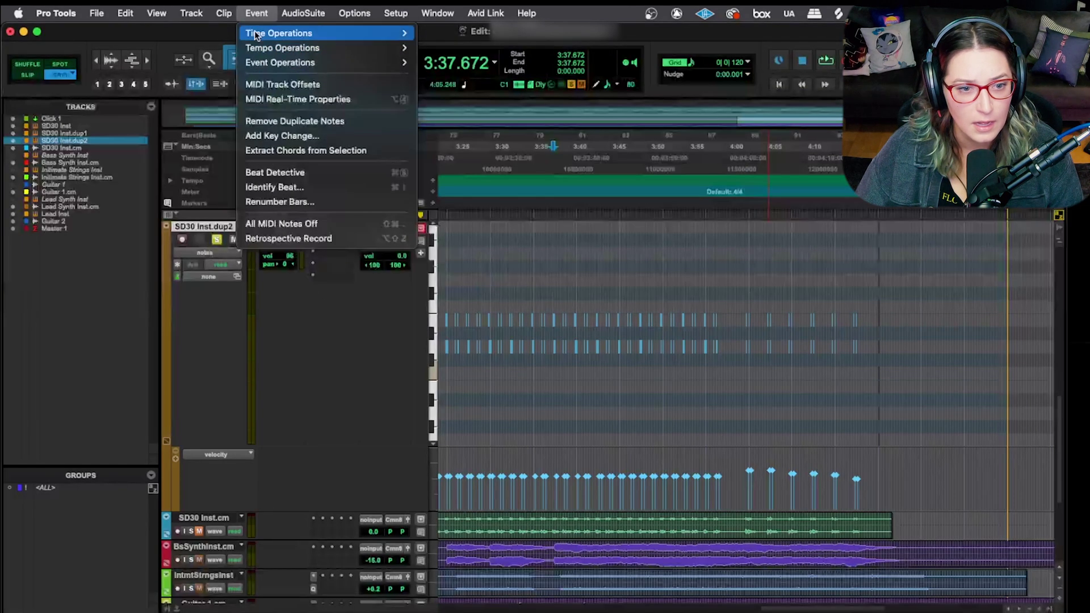
left_click(285, 102)
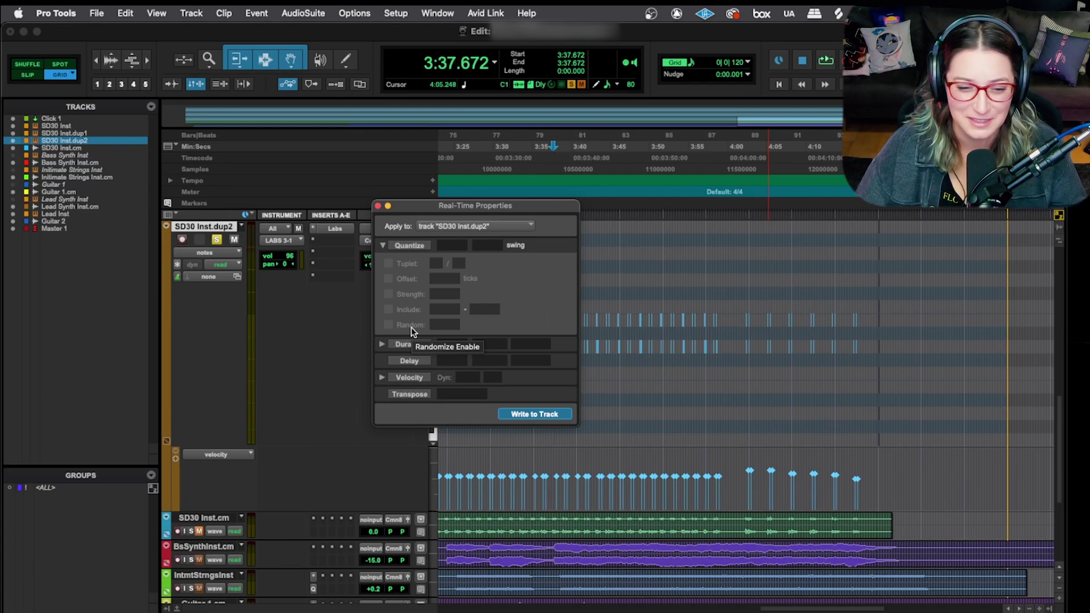
left_click(378, 207)
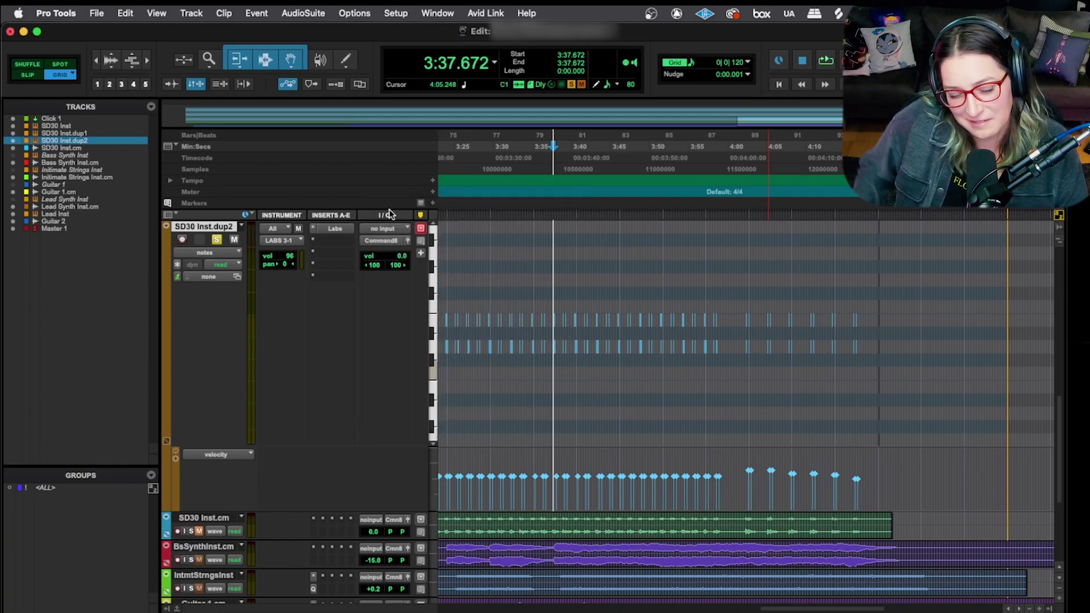